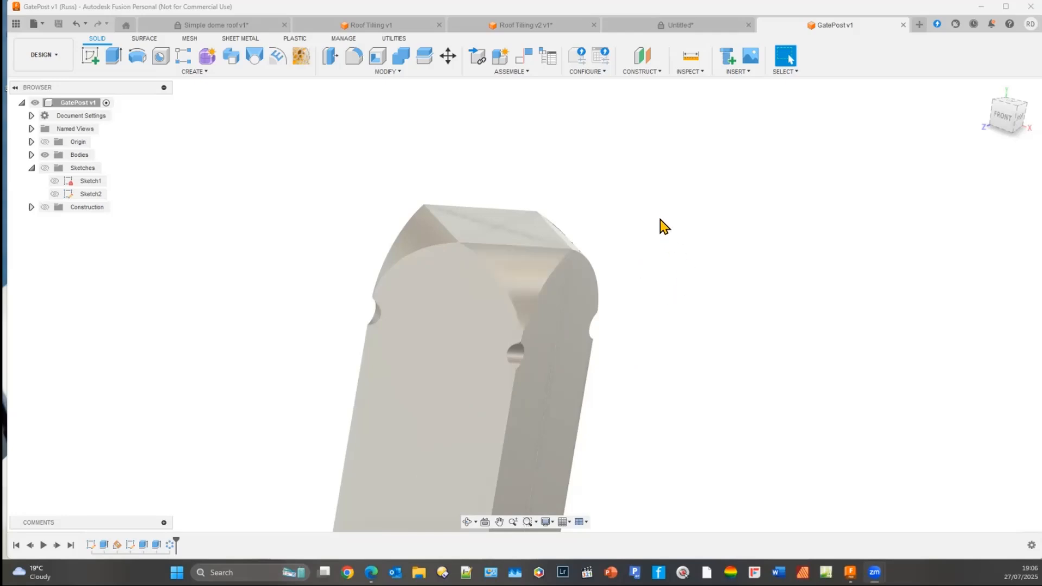
Roll the history back to just after the first sketch and open Sketch1 for editing.
middle_drag(673, 274, 645, 247)
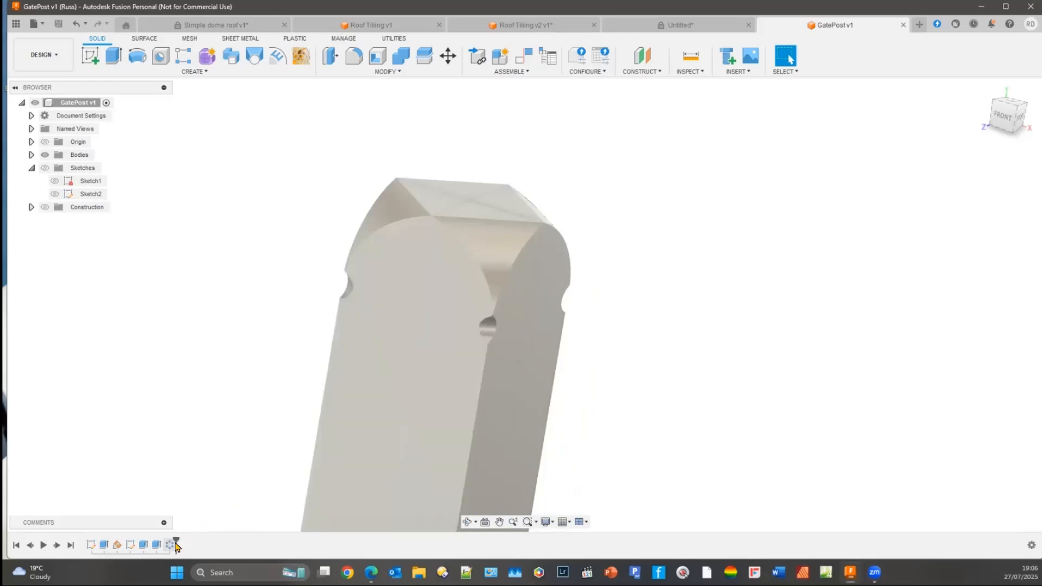
drag(176, 543, 98, 542)
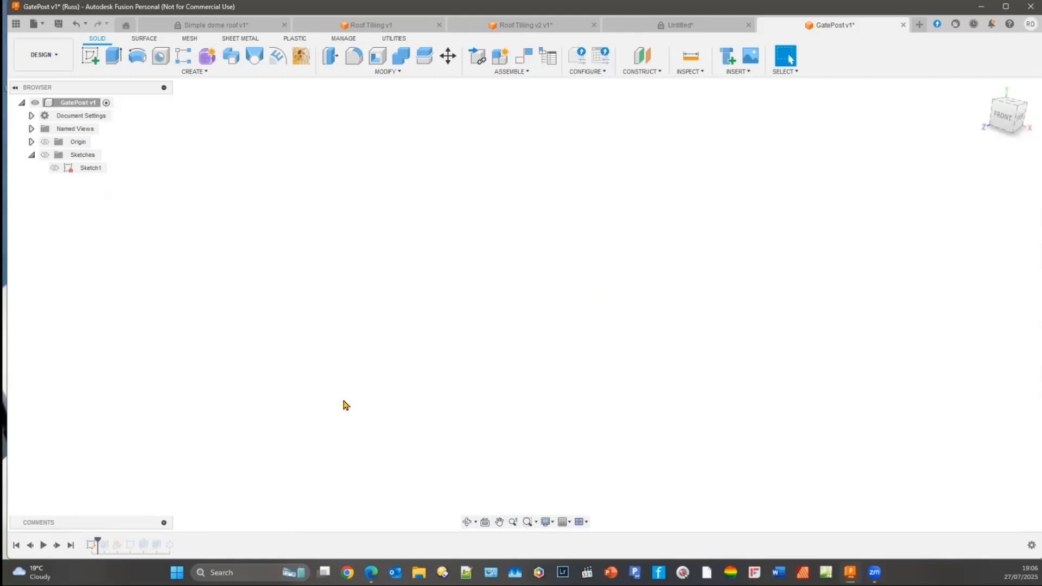
click(84, 169)
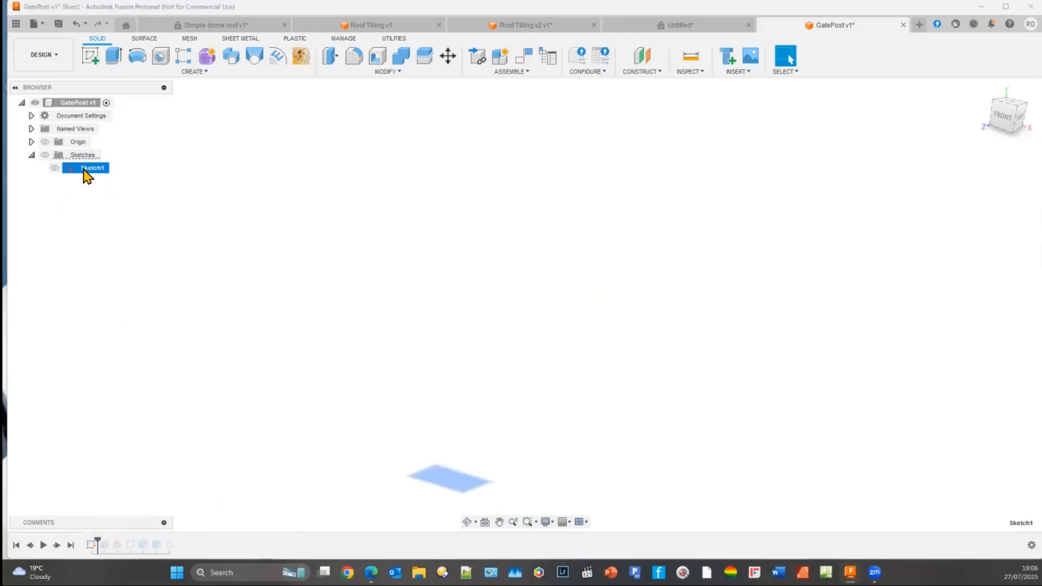
right_click(84, 170)
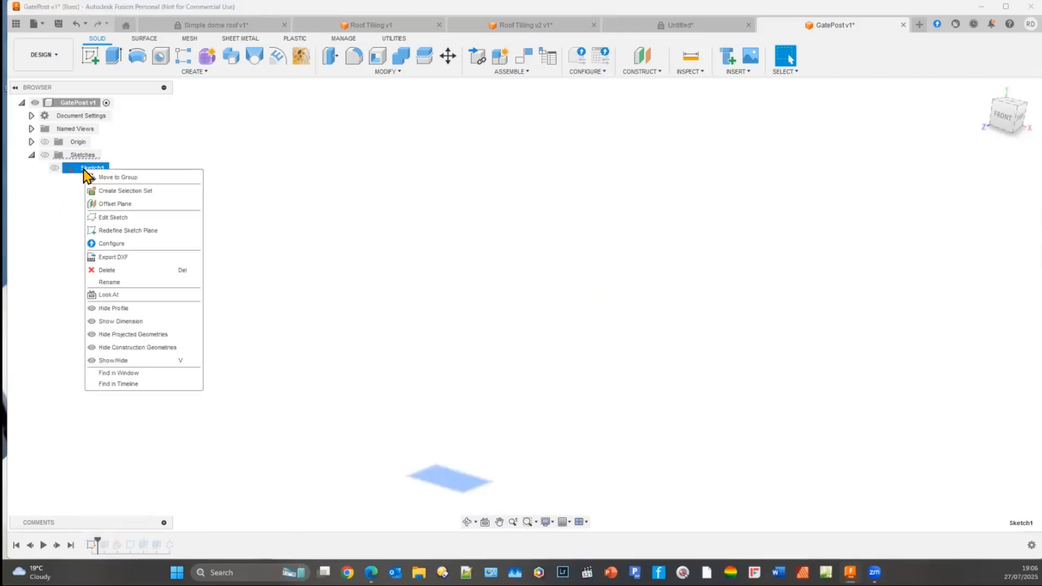
click(112, 218)
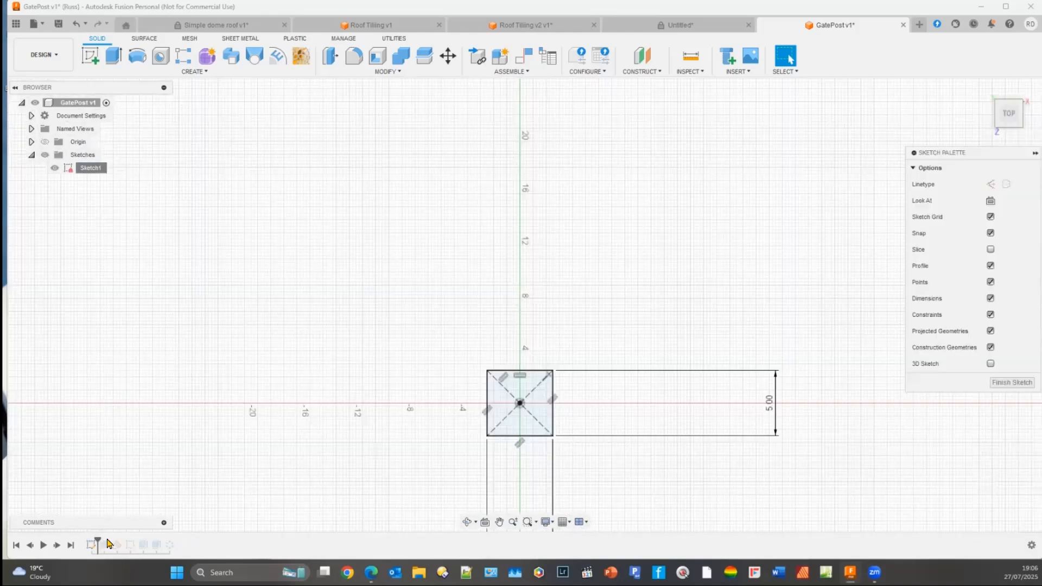
Roll the history forward past the extrusion and examine the plain square post from its right side and at an angle.
mouse_move(383, 401)
shift+middle_down()
mouse_move(404, 310)
mouse_move(354, 311)
mouse_move(377, 325)
mouse_move(337, 321)
shift+middle_up()
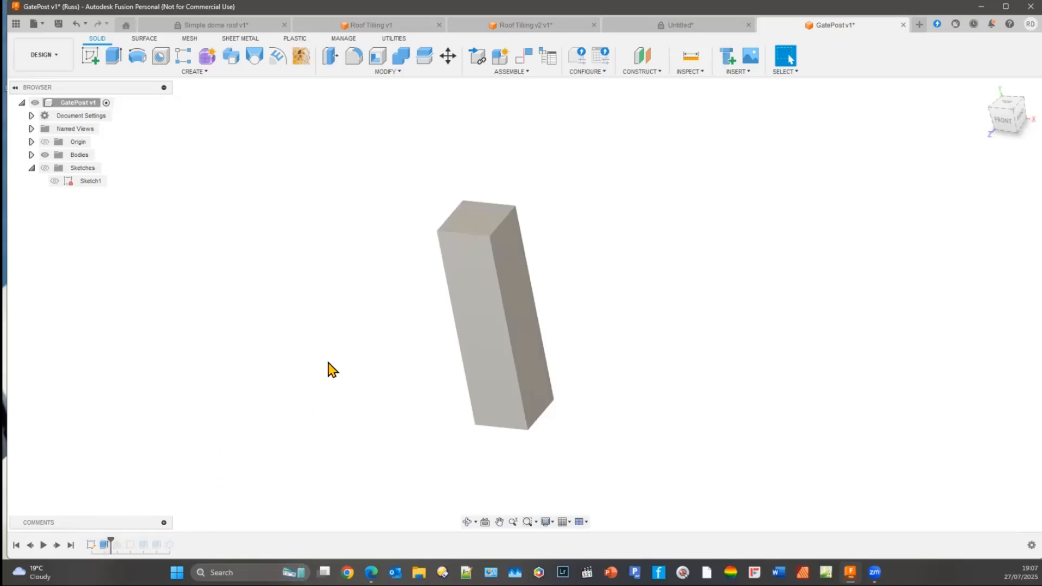
shift+middle_drag(266, 339, 240, 335)
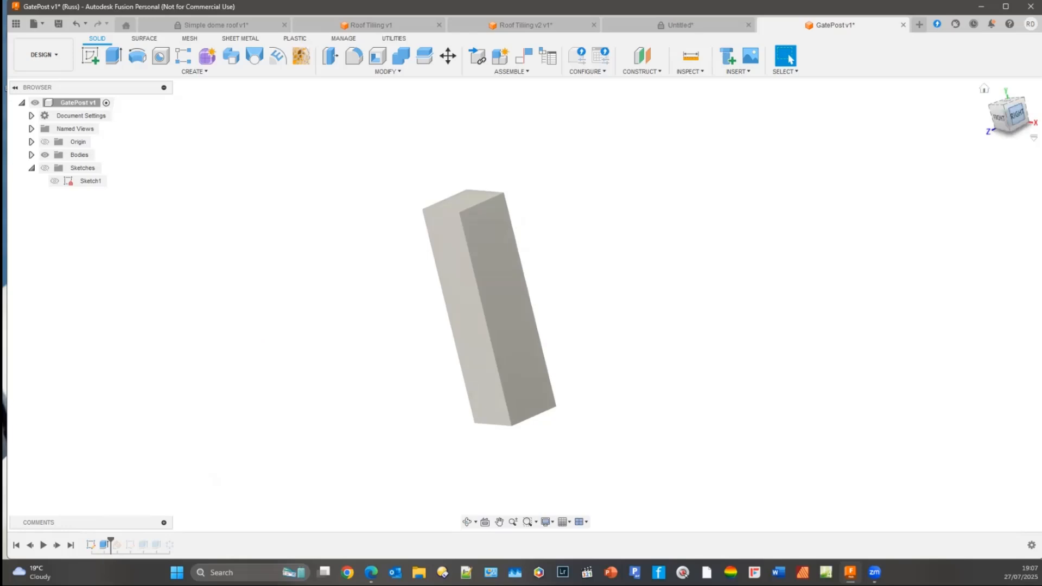
click(1017, 115)
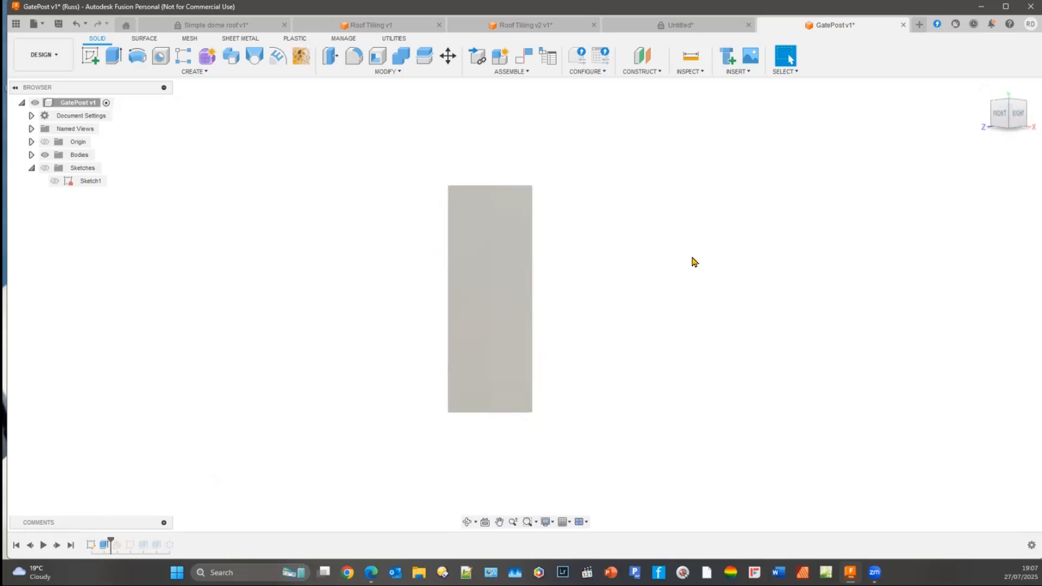
shift+middle_drag(663, 281, 644, 300)
click(641, 71)
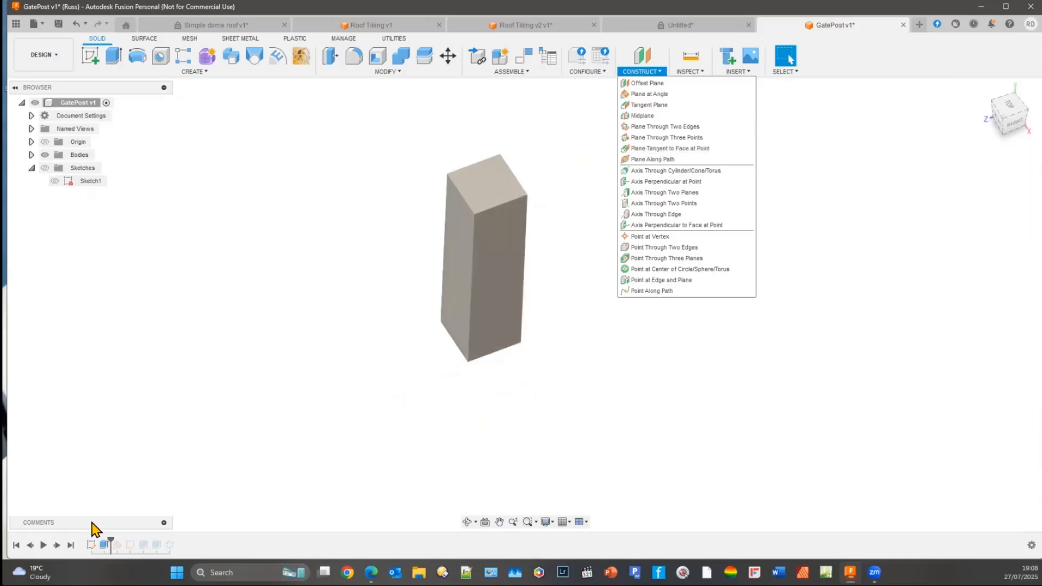
Roll the history forward past the construction plane and show the origin planes and axes.
drag(111, 542, 124, 543)
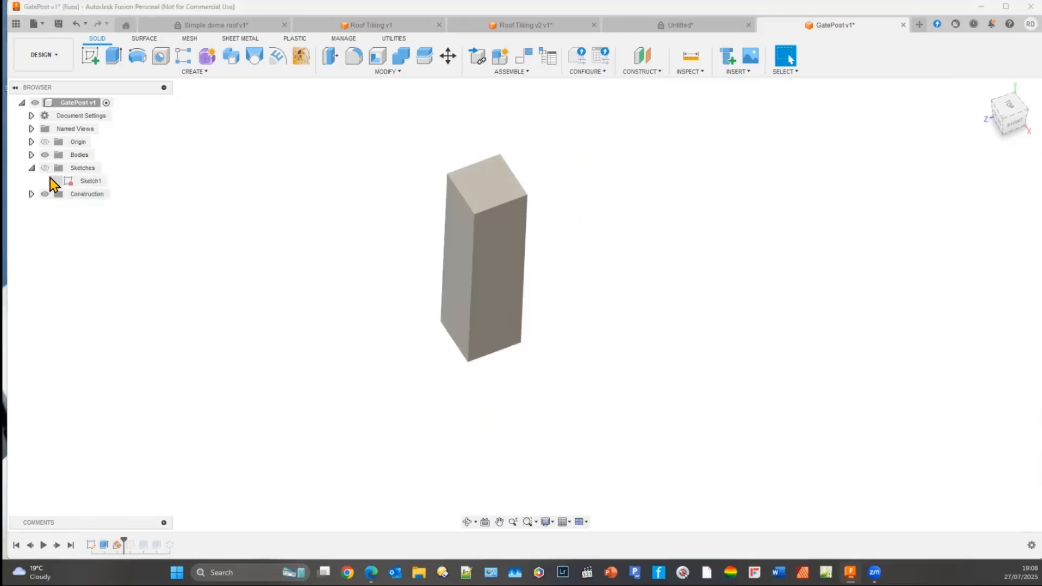
click(45, 143)
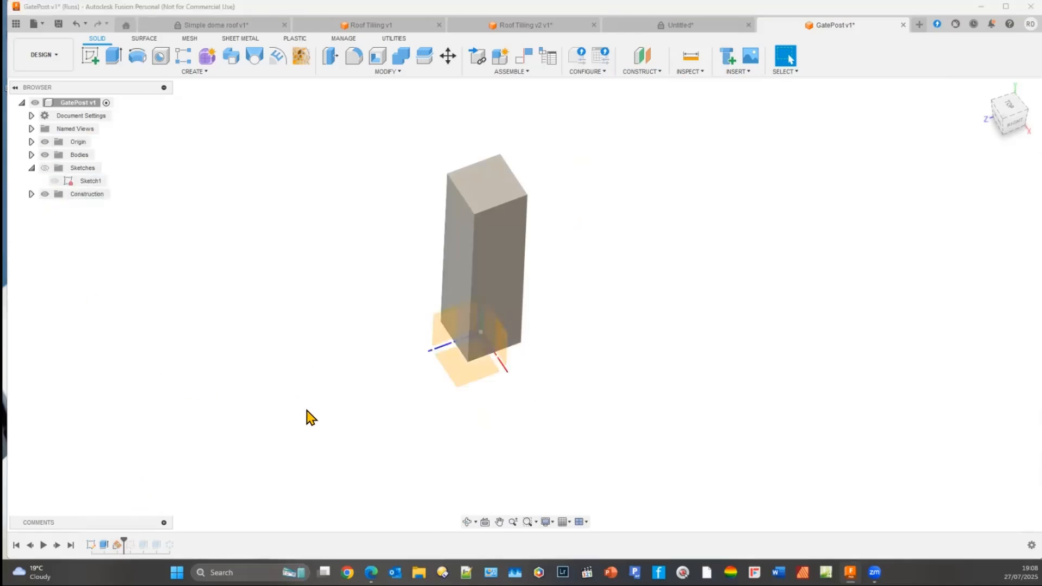
shift+middle_drag(326, 407, 326, 431)
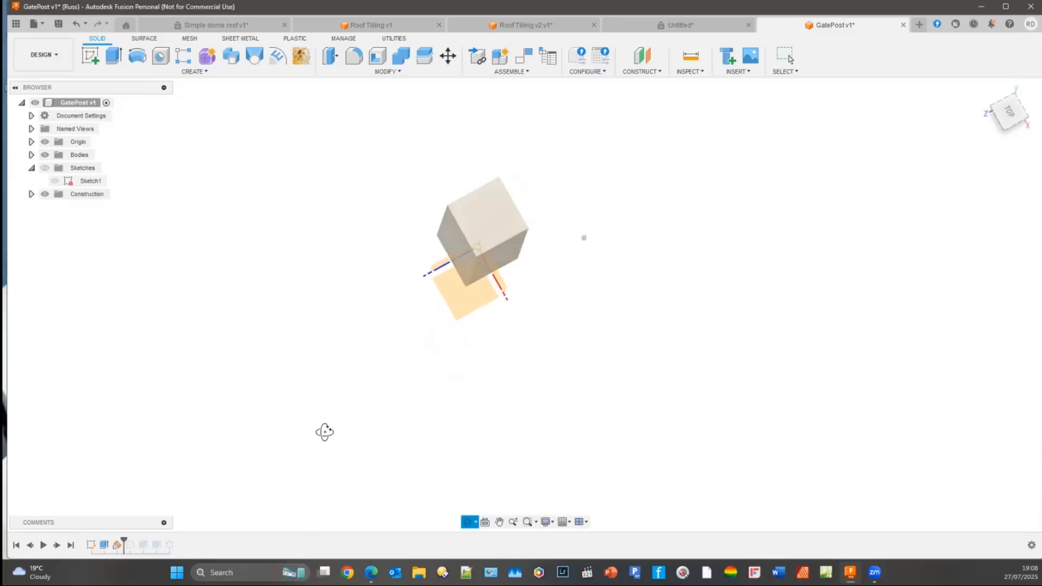
shift+middle_drag(464, 271, 172, 498)
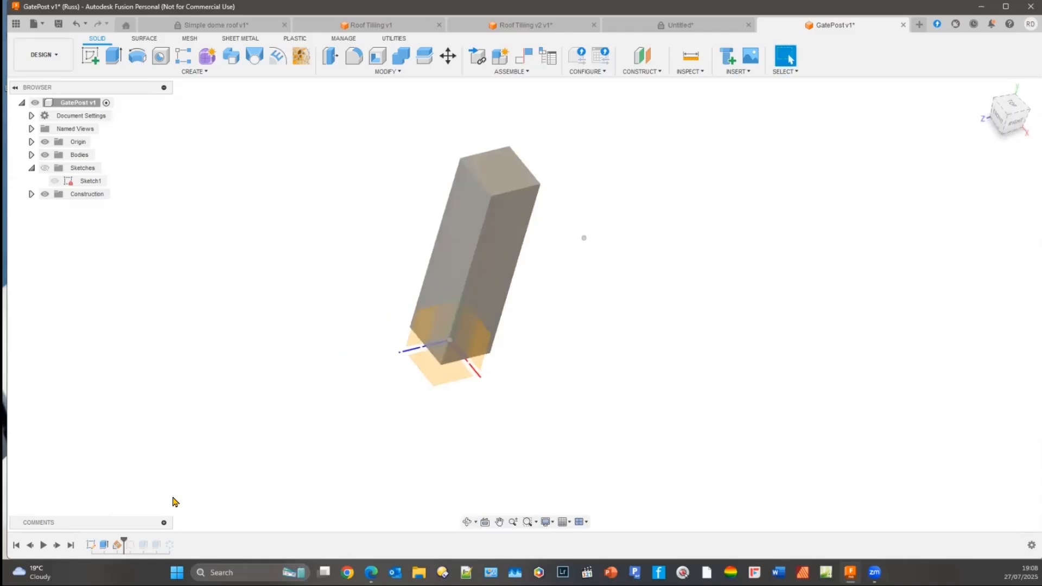
Roll the history forward past Sketch2 and show the sketches and construction Plane1.
drag(123, 541, 136, 541)
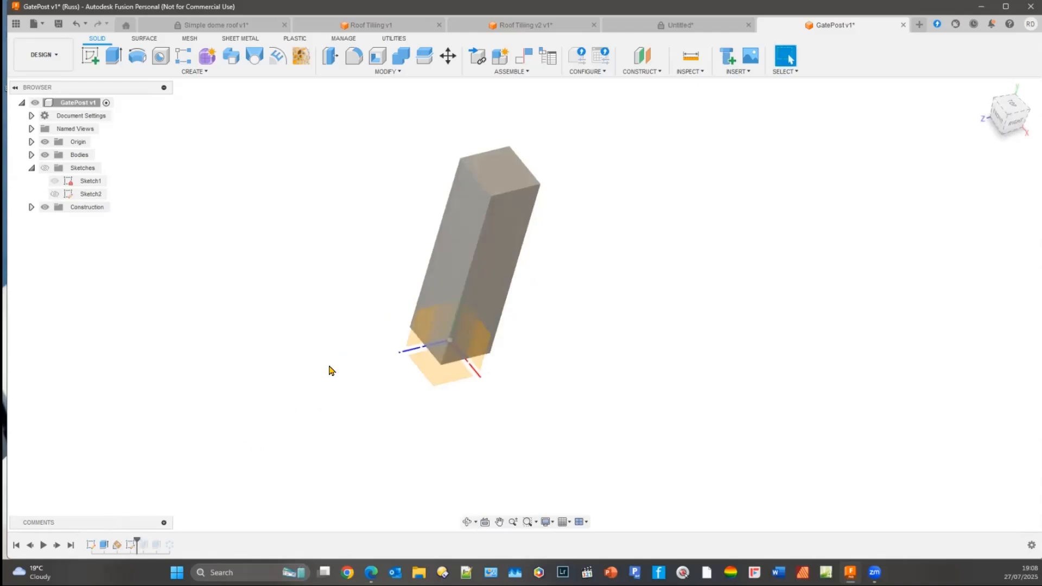
shift+middle_drag(328, 368, 308, 407)
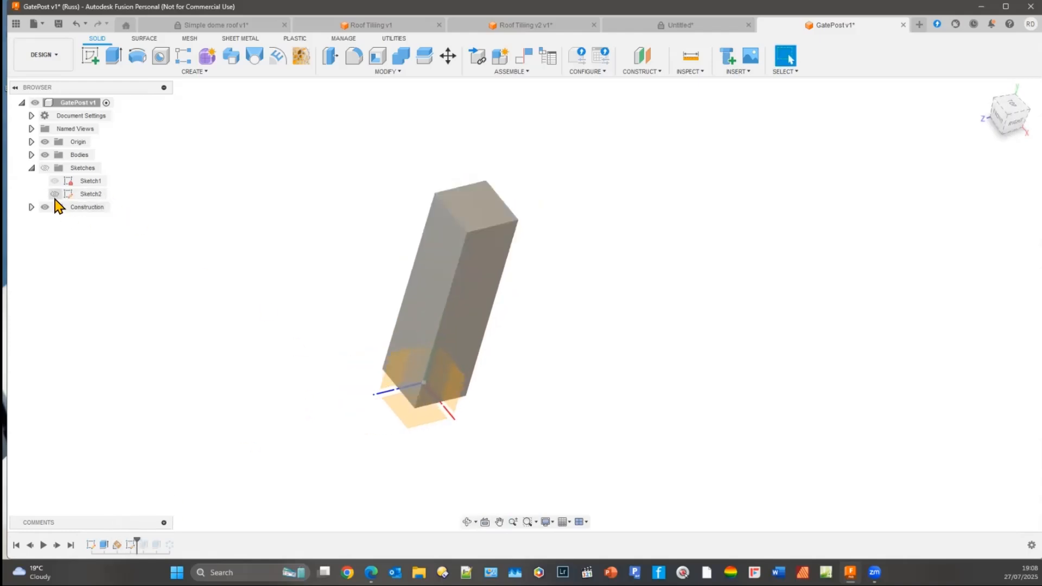
click(45, 169)
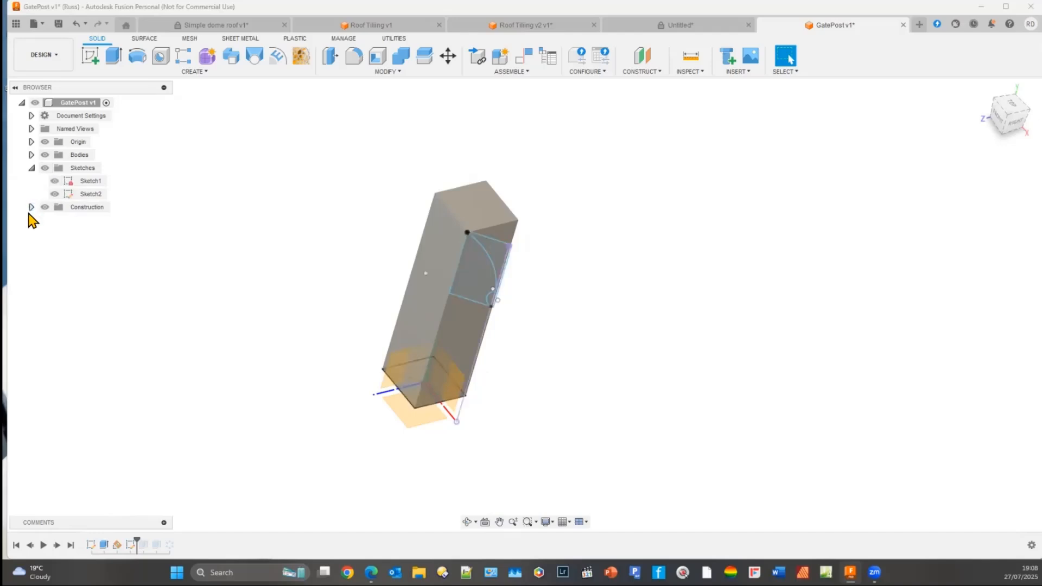
click(31, 207)
click(55, 220)
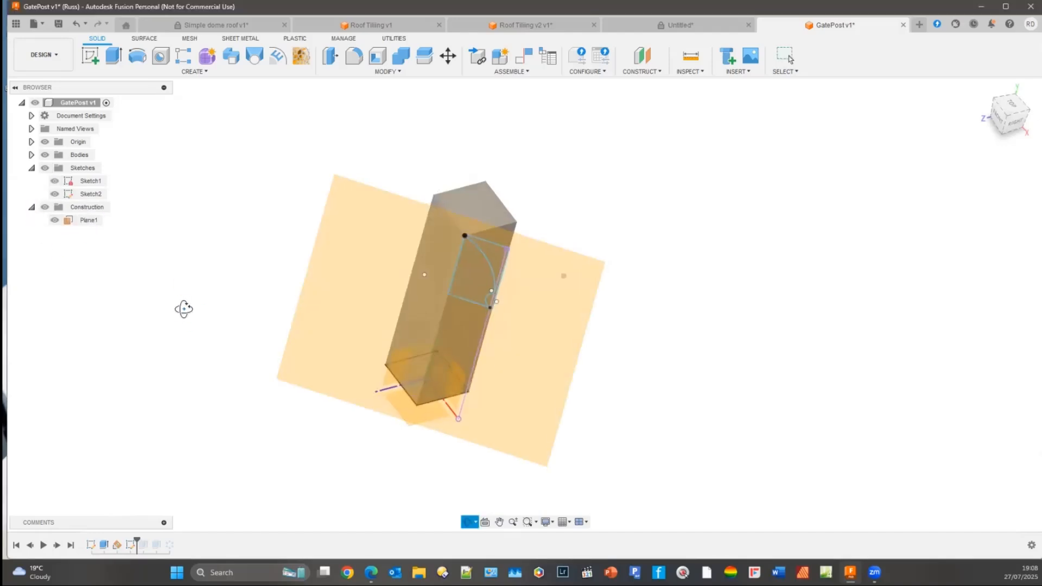
Roll the history back to just before Sketch2.
key(ctrl+z)
key(ctrl+z)
key(ctrl+z)
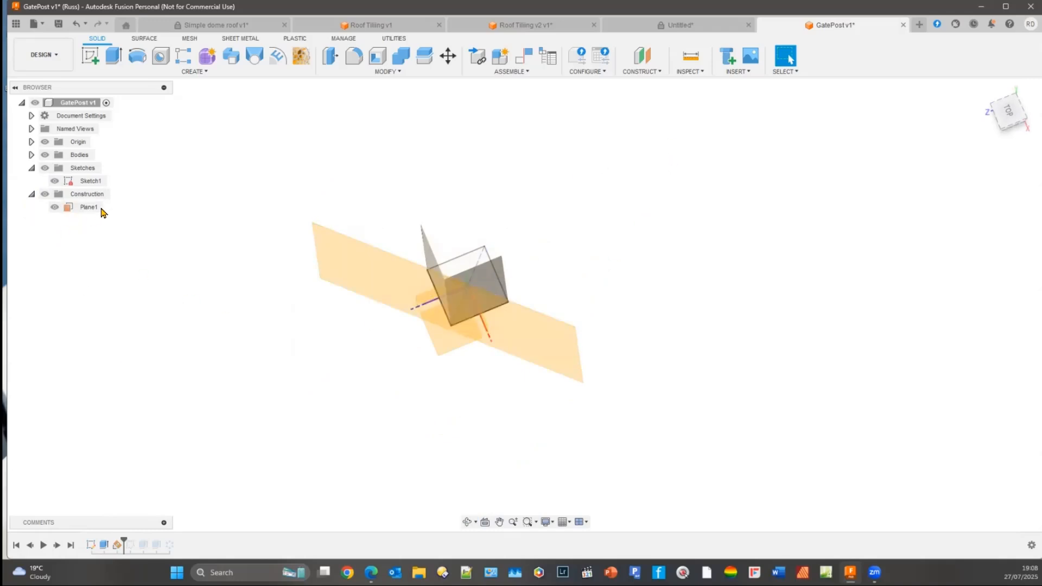
Edit Plane1, trying an angle of 48.1 degrees before setting it to 45 degrees.
right_click(102, 210)
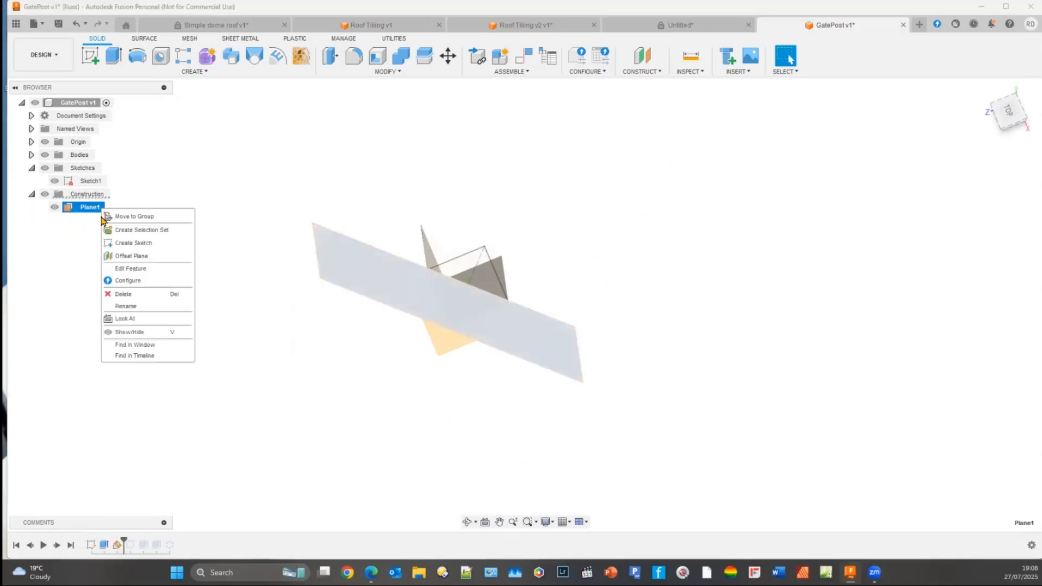
click(128, 269)
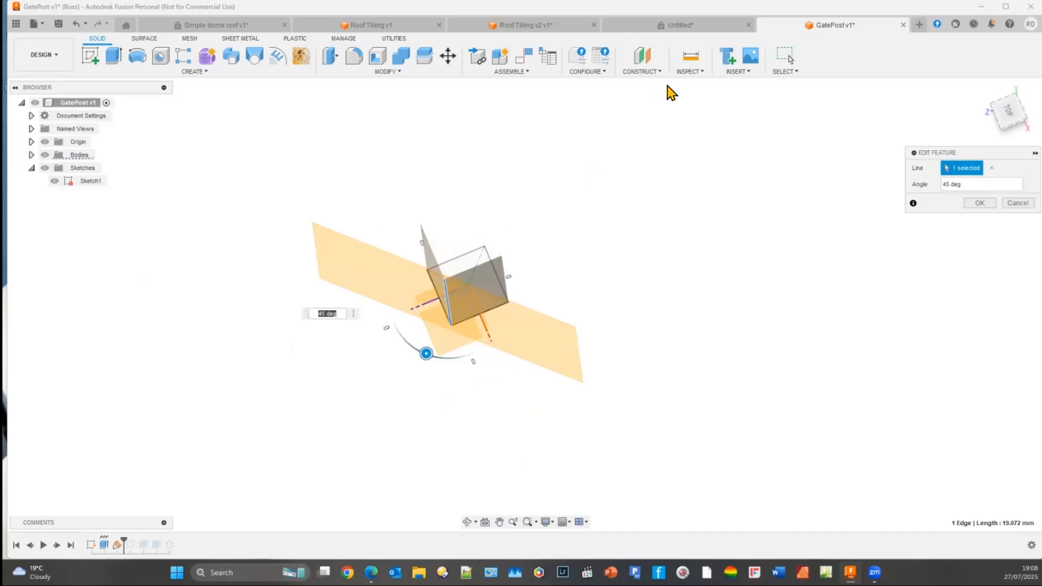
click(639, 71)
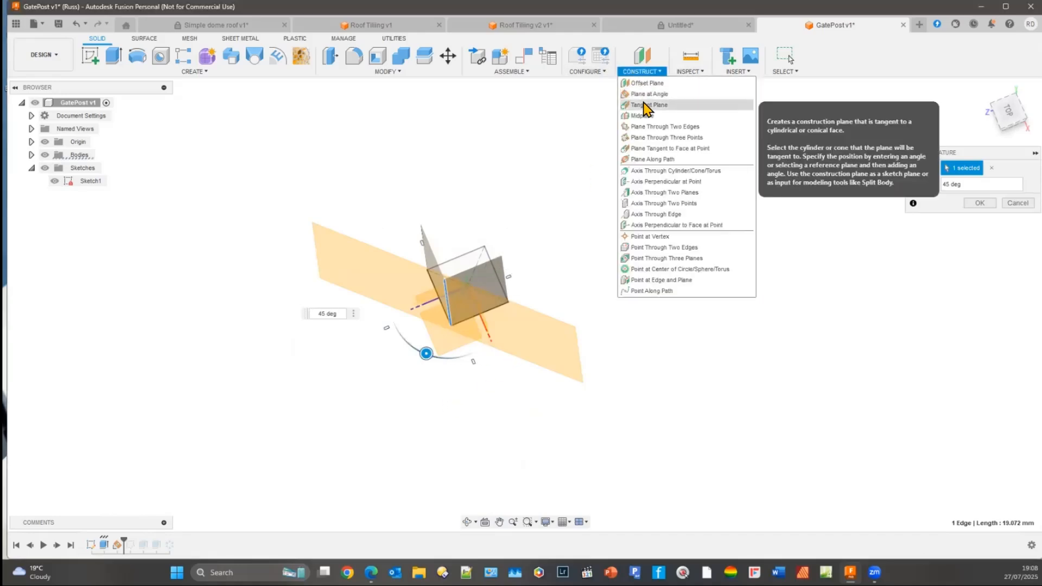
click(491, 195)
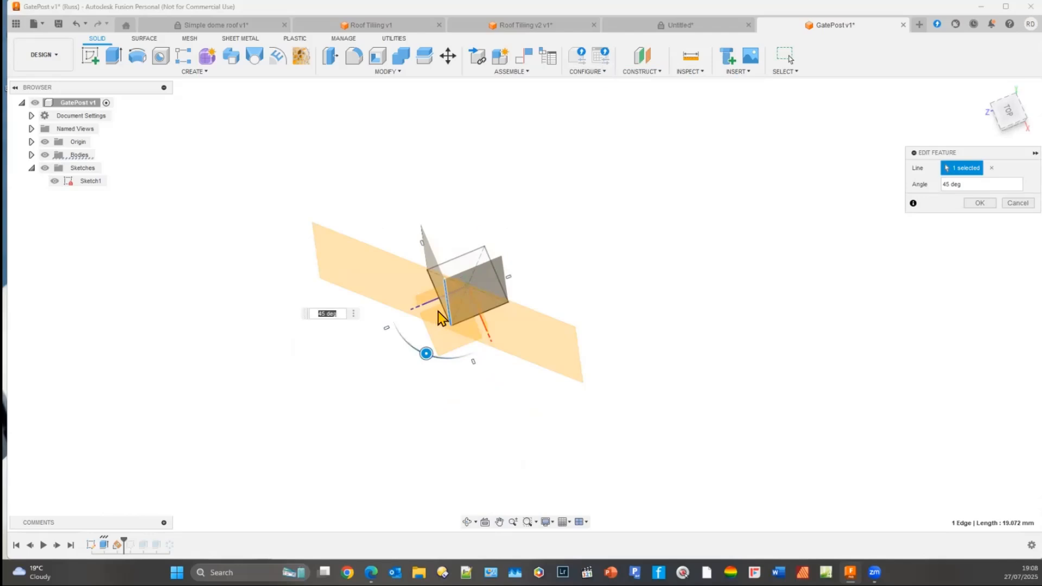
mouse_move(426, 354)
mouse_down()
mouse_move(446, 357)
mouse_move(428, 355)
mouse_up()
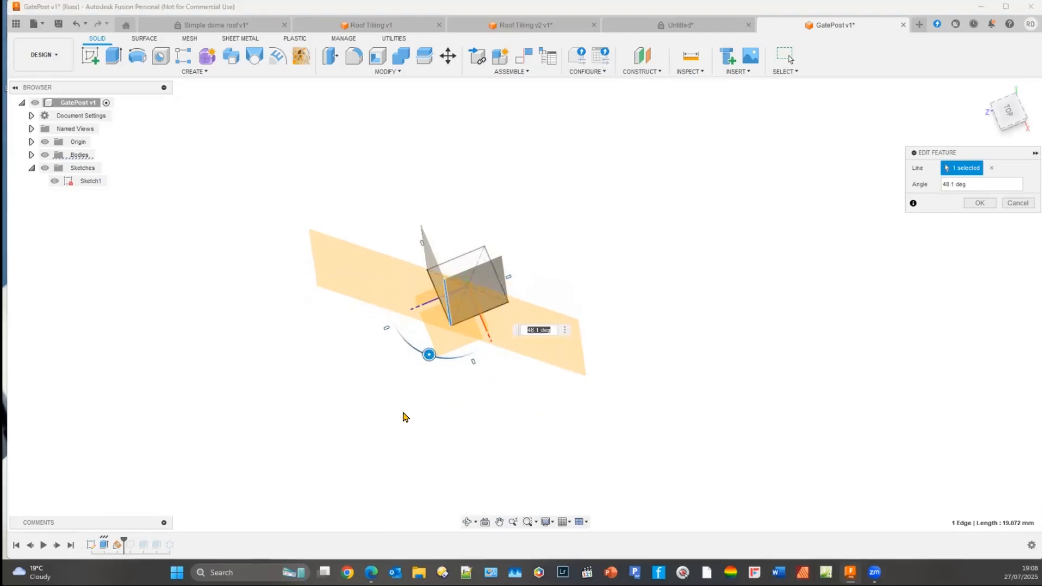
text(45)
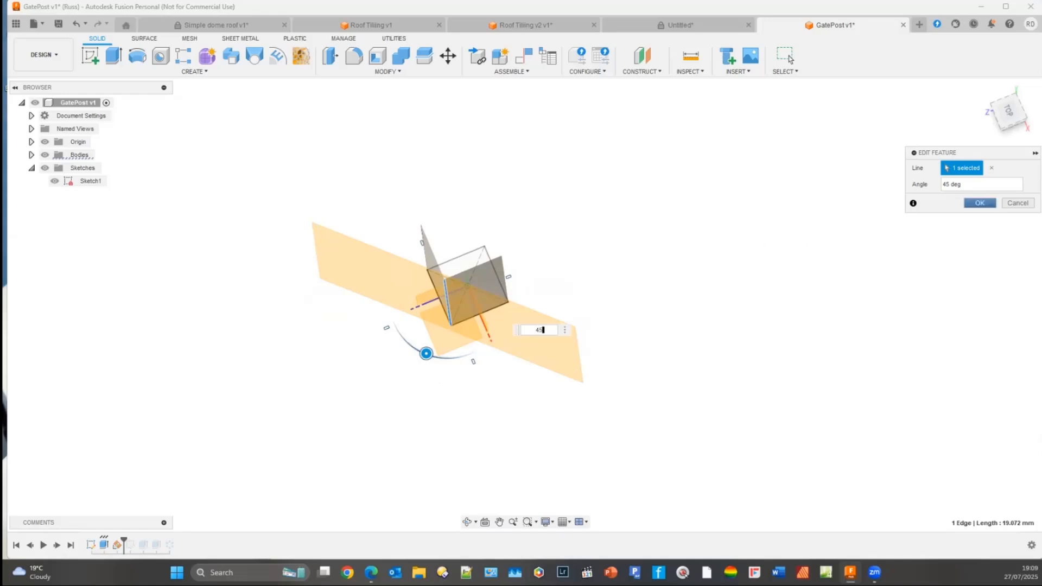
key(Return)
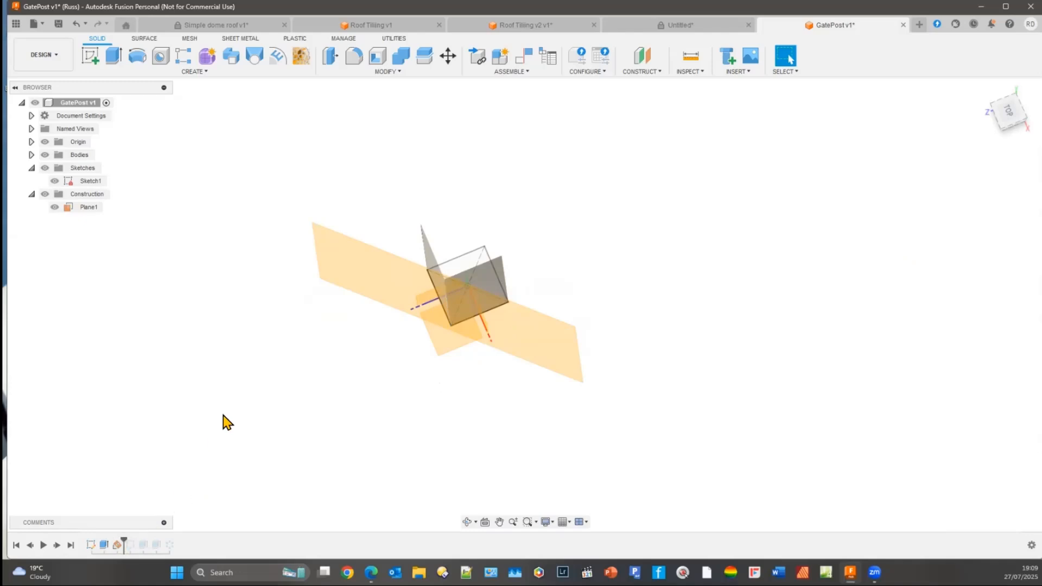
Create a new sketch on the angled construction plane Plane1.
shift+middle_drag(240, 399, 183, 288)
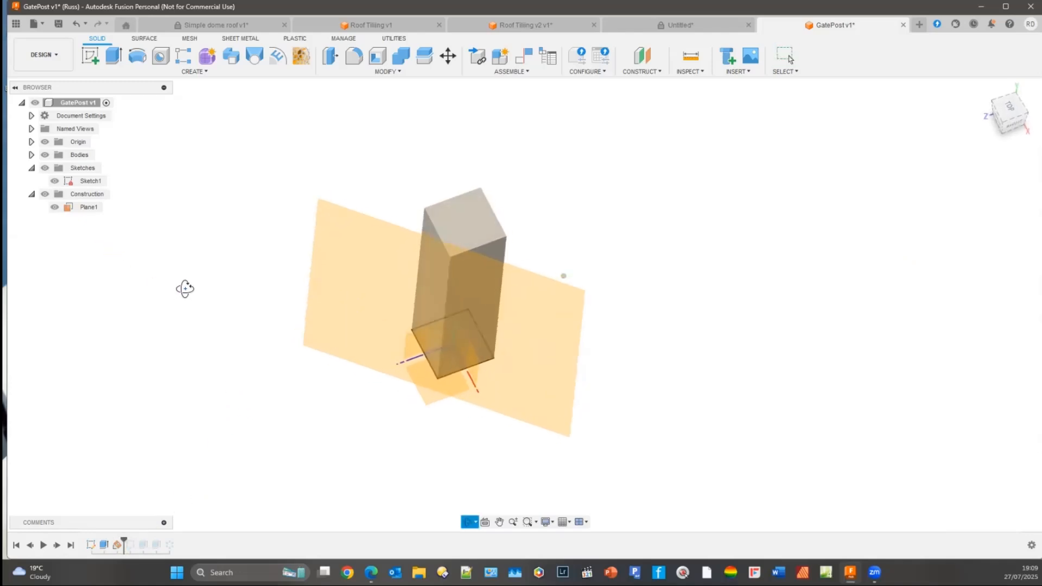
click(460, 294)
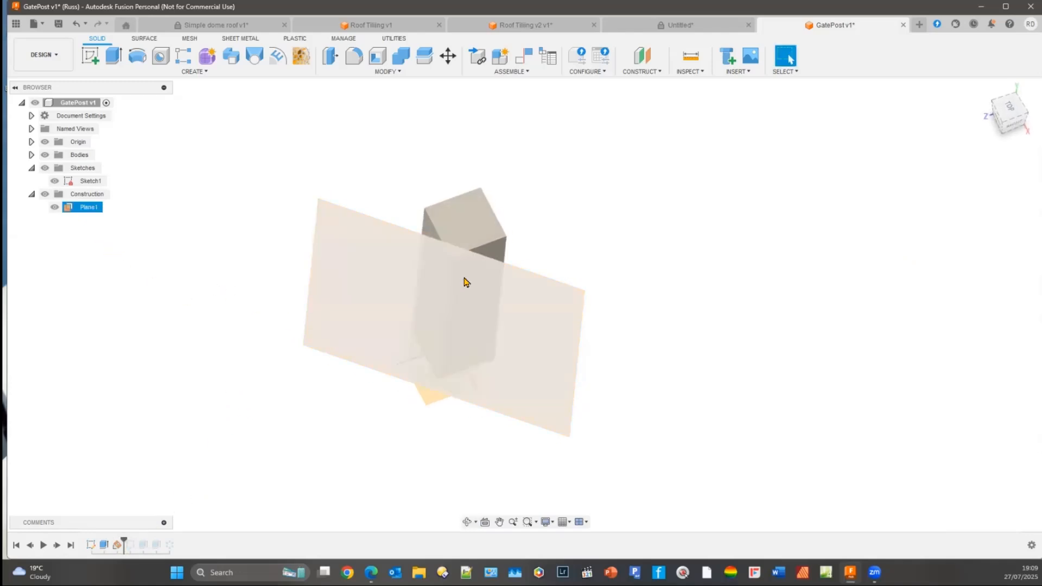
click(505, 198)
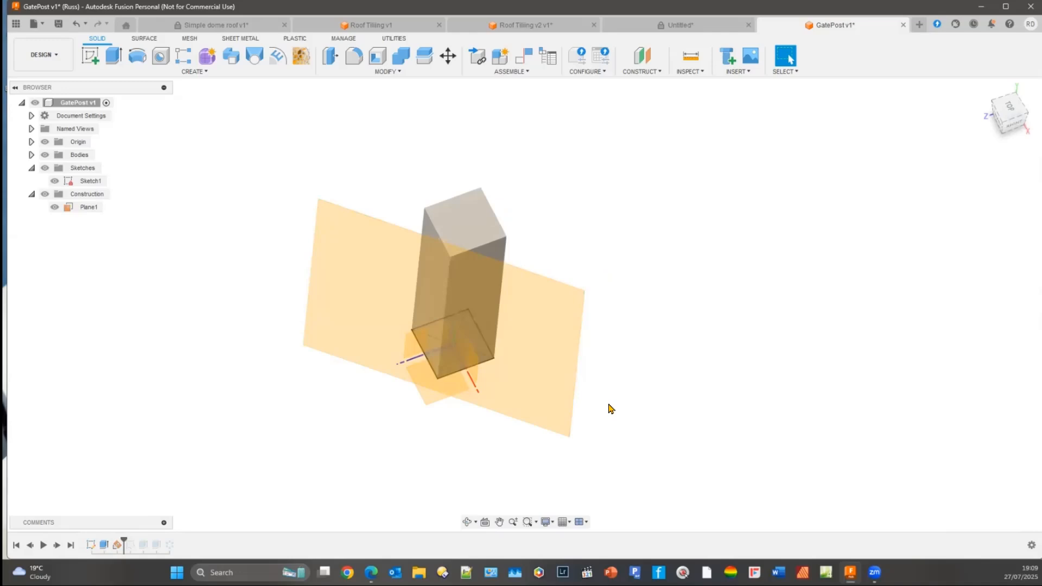
key(F2)
key(Escape)
click(320, 307)
key(Escape)
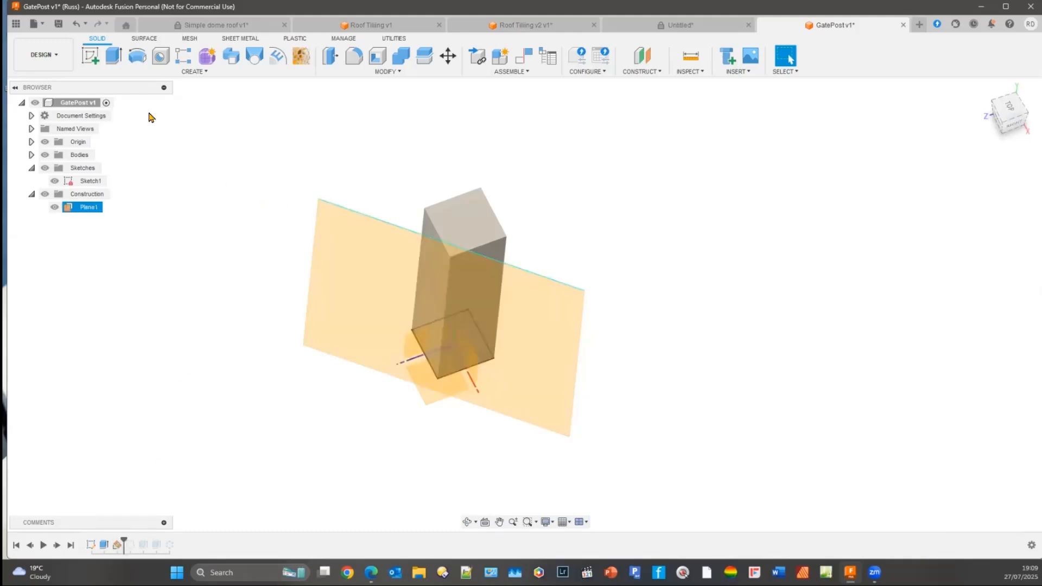
click(90, 56)
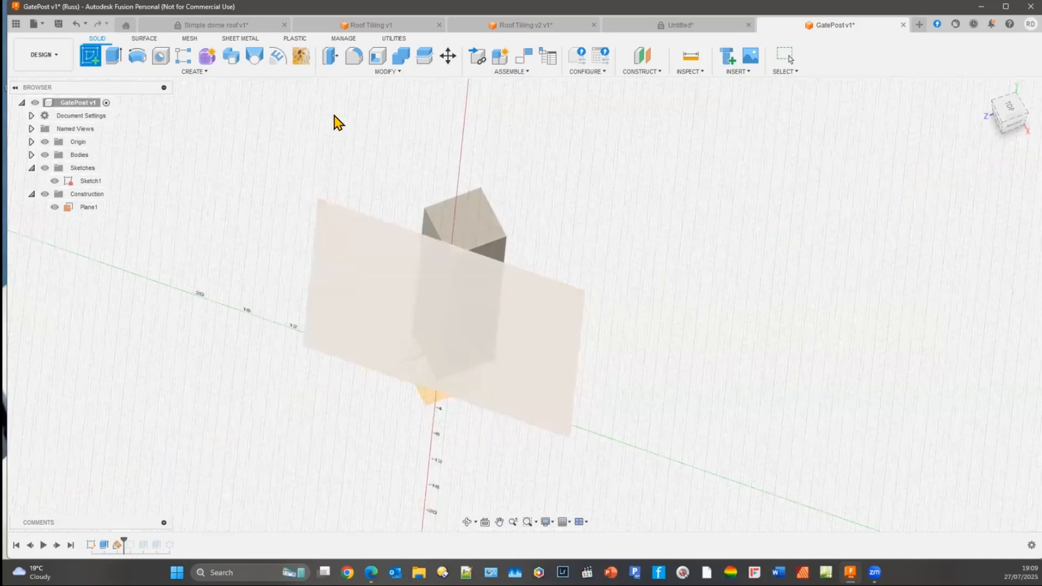
click(466, 246)
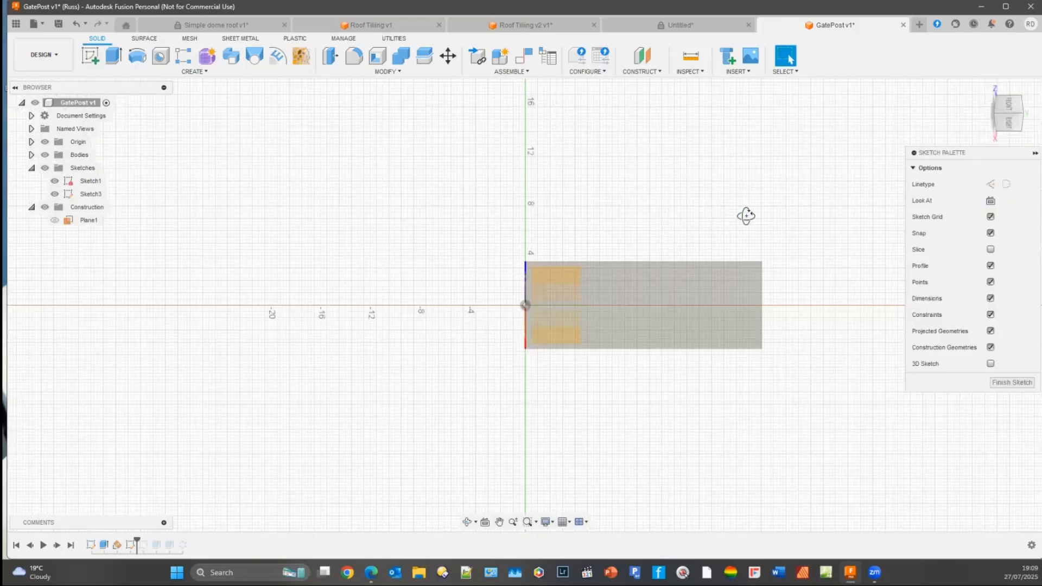
Try a three-point arc near the upper end of the post in the new sketch.
mouse_move(747, 216)
shift+middle_down()
mouse_move(774, 272)
mouse_move(543, 255)
mouse_move(319, 266)
mouse_move(200, 112)
mouse_move(230, 60)
shift+middle_up()
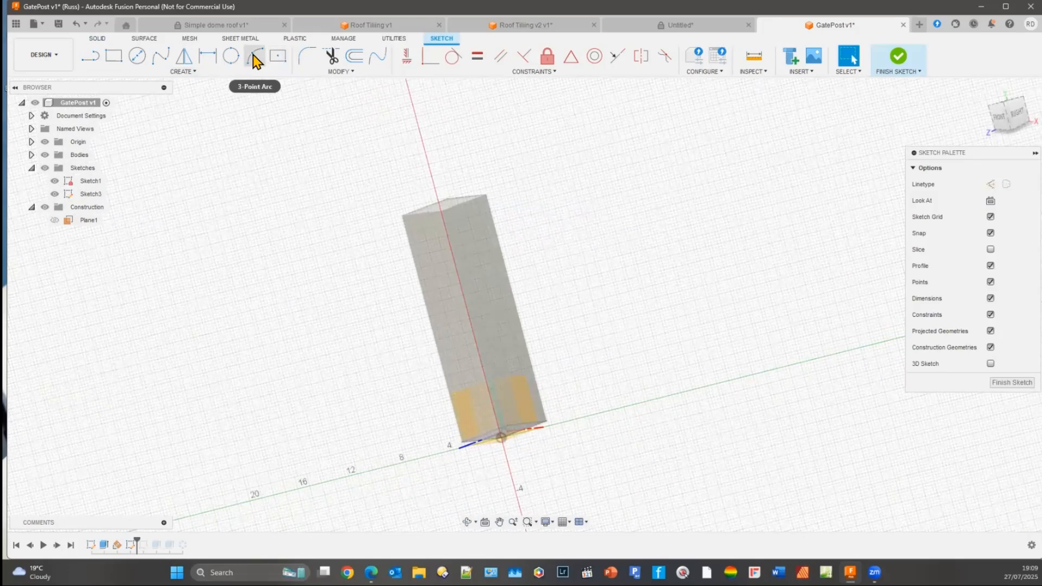
click(254, 55)
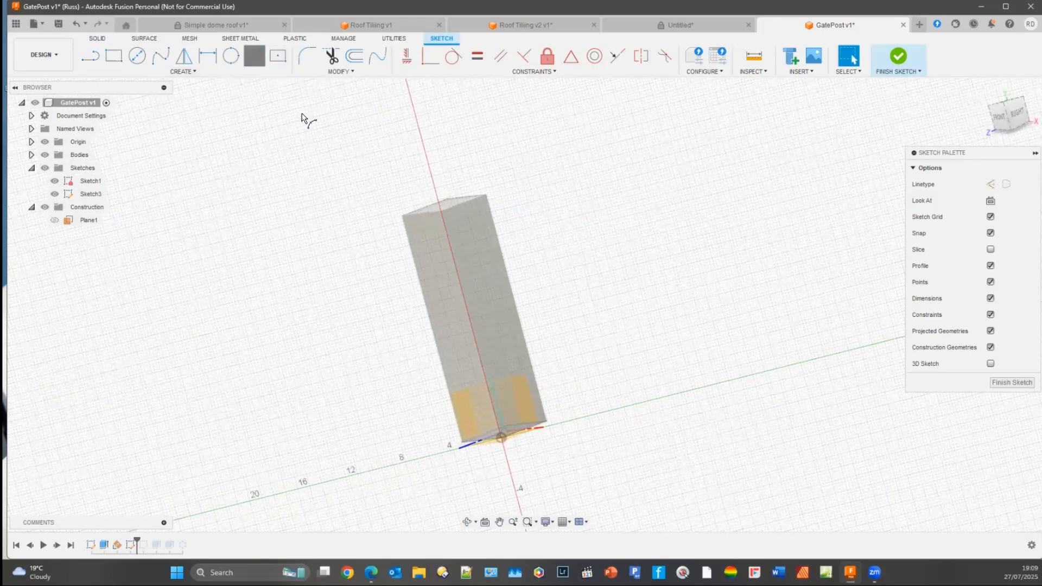
click(417, 214)
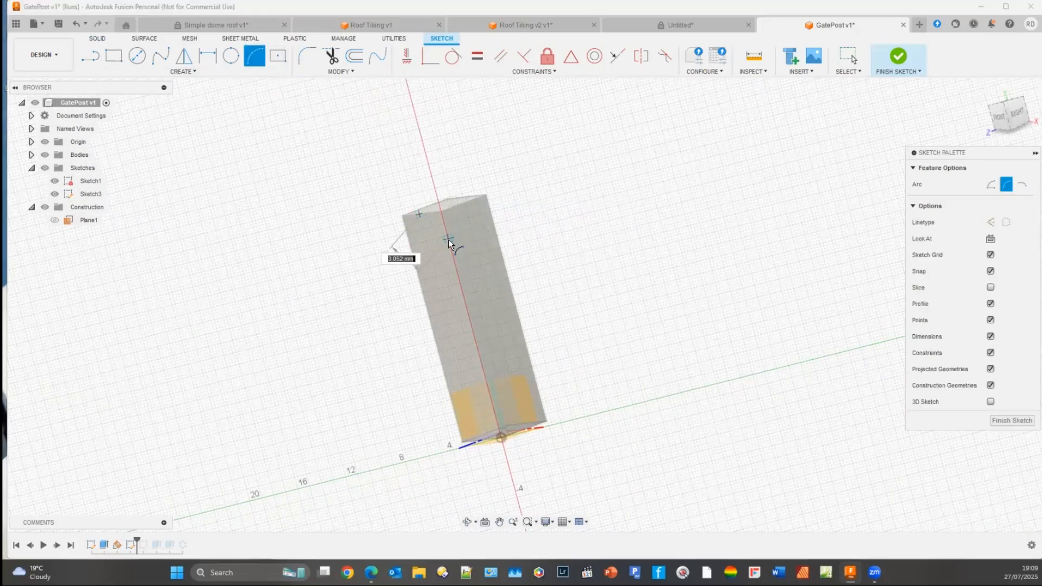
click(446, 242)
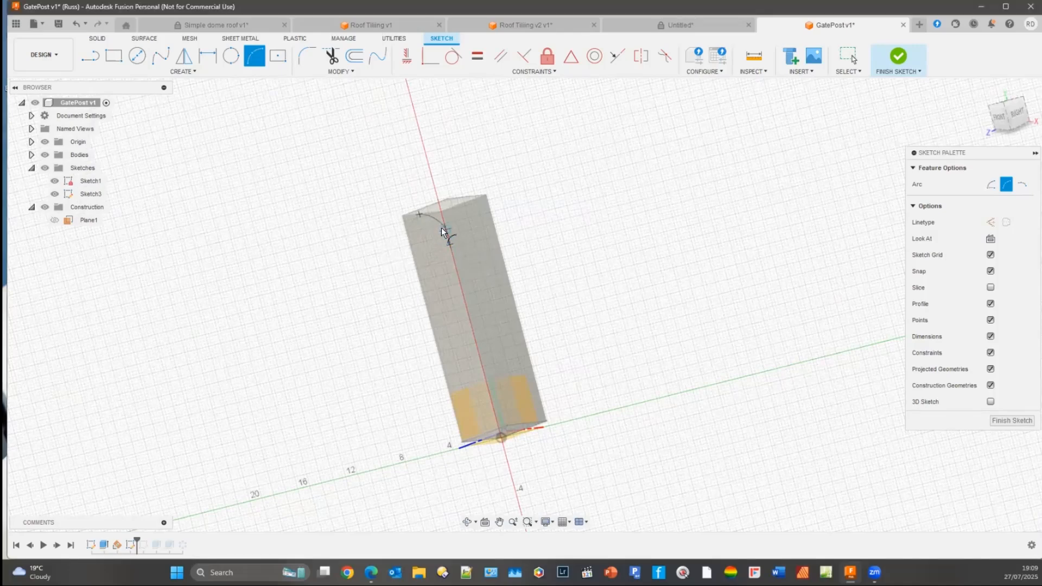
click(441, 233)
mouse_move(322, 302)
shift+middle_down()
mouse_move(341, 385)
mouse_move(222, 341)
shift+middle_up()
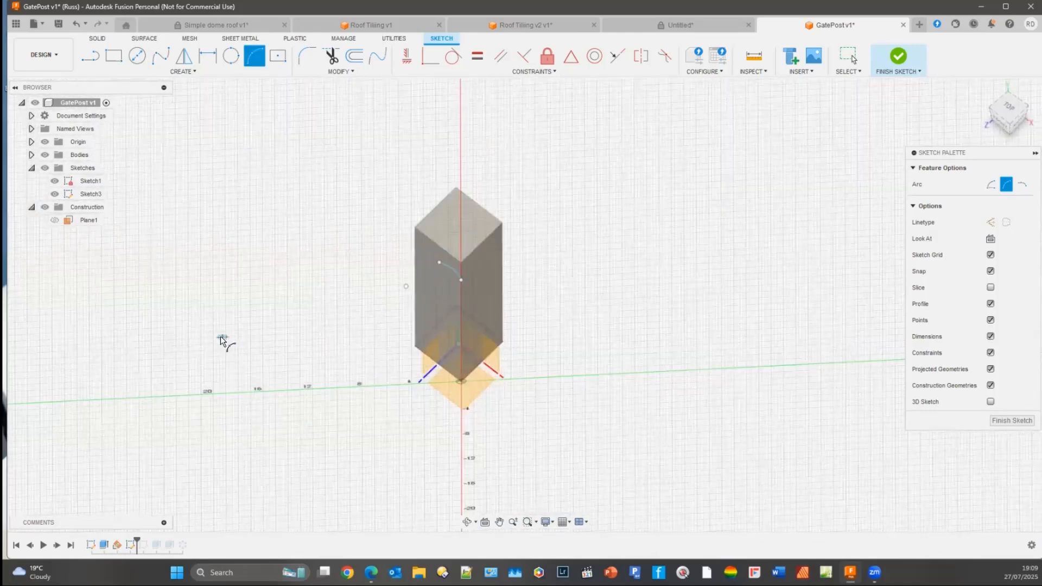
key(Escape)
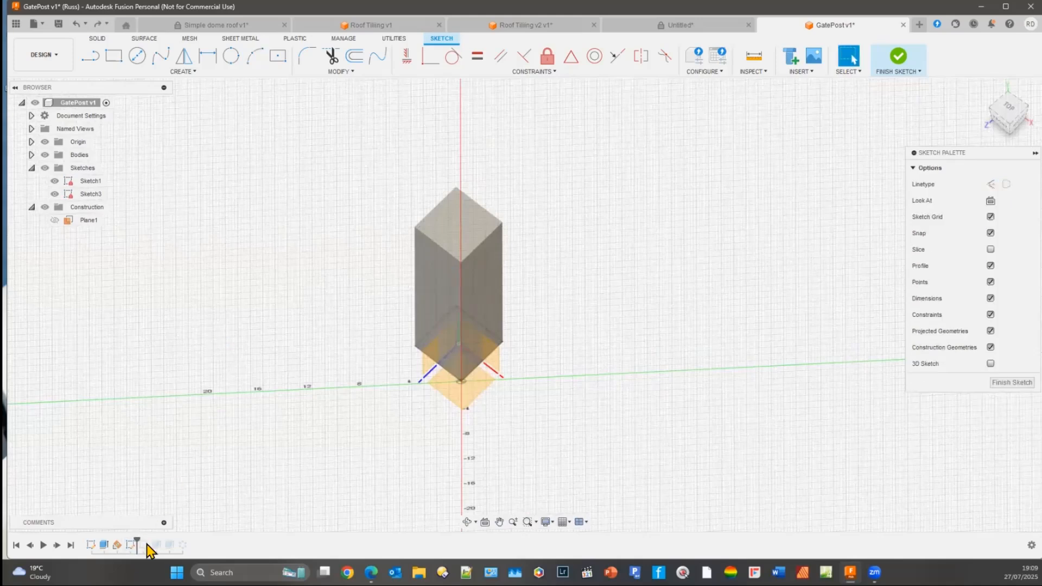
Finish the sketch and roll the history forward to just after Sketch2.
click(1011, 382)
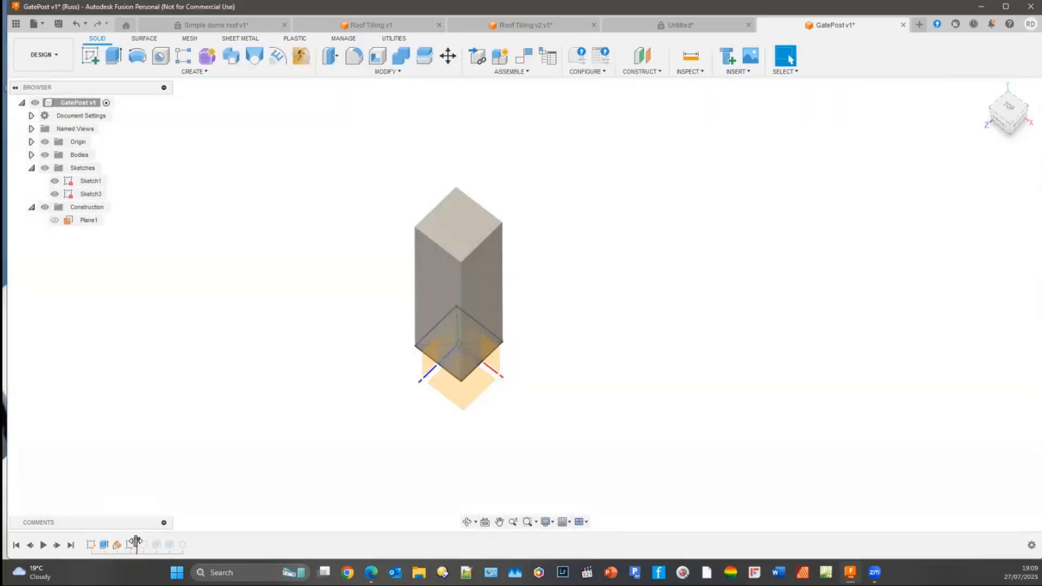
drag(135, 541, 150, 540)
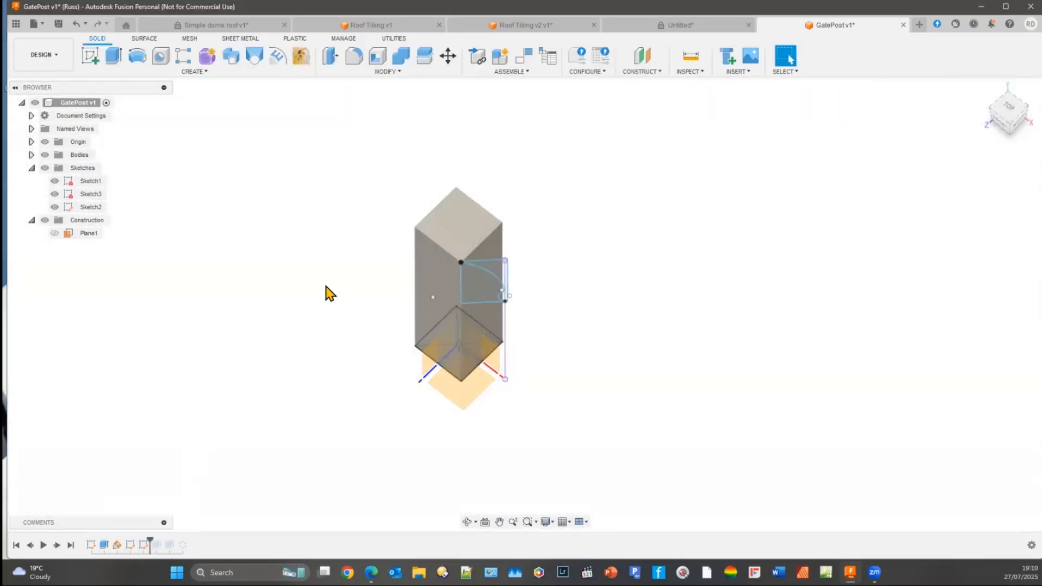
shift+middle_drag(286, 405, 351, 383)
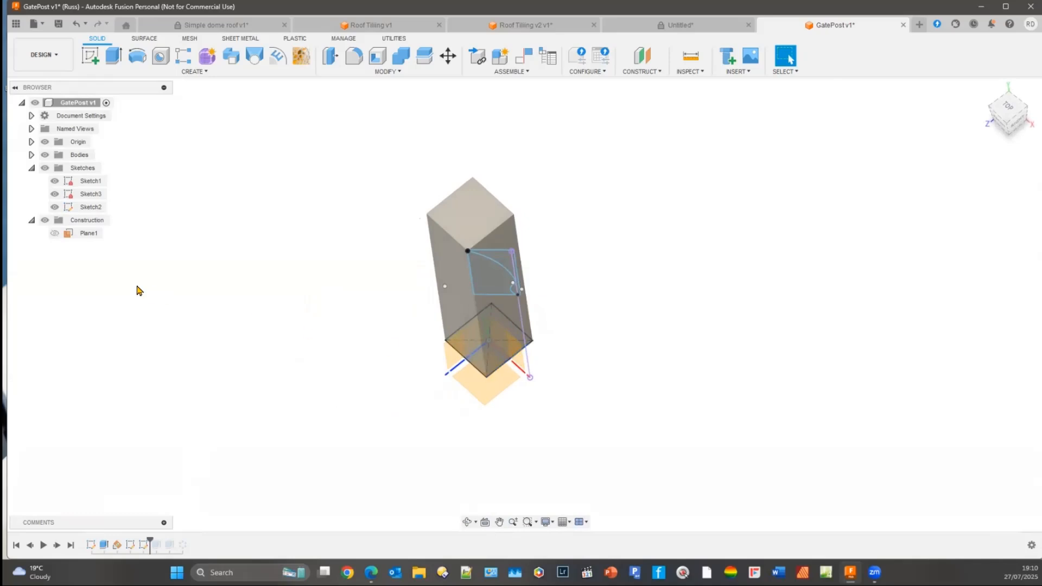
Show construction Plane1 and create another new sketch on it.
click(55, 233)
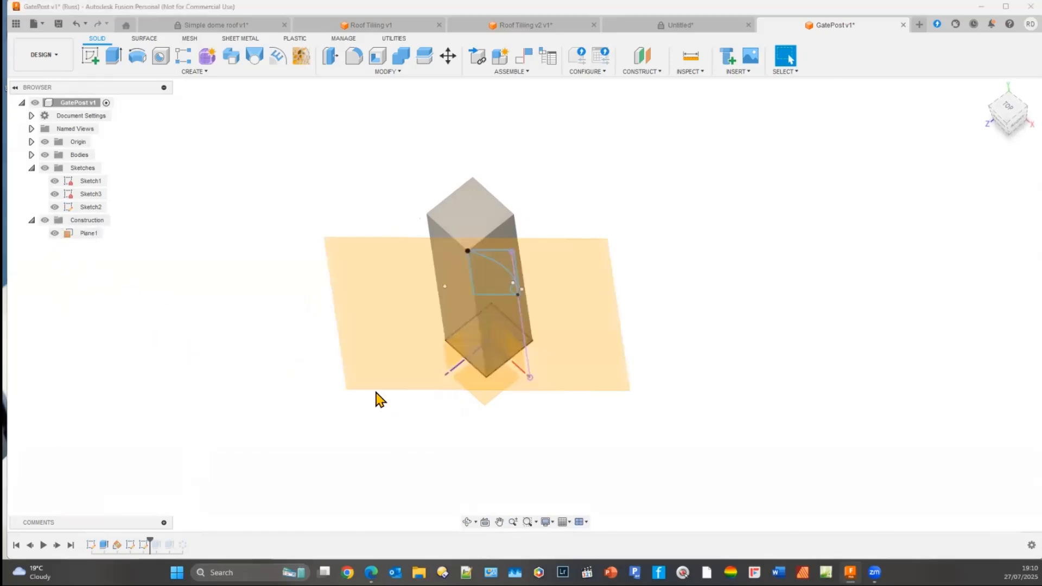
click(91, 55)
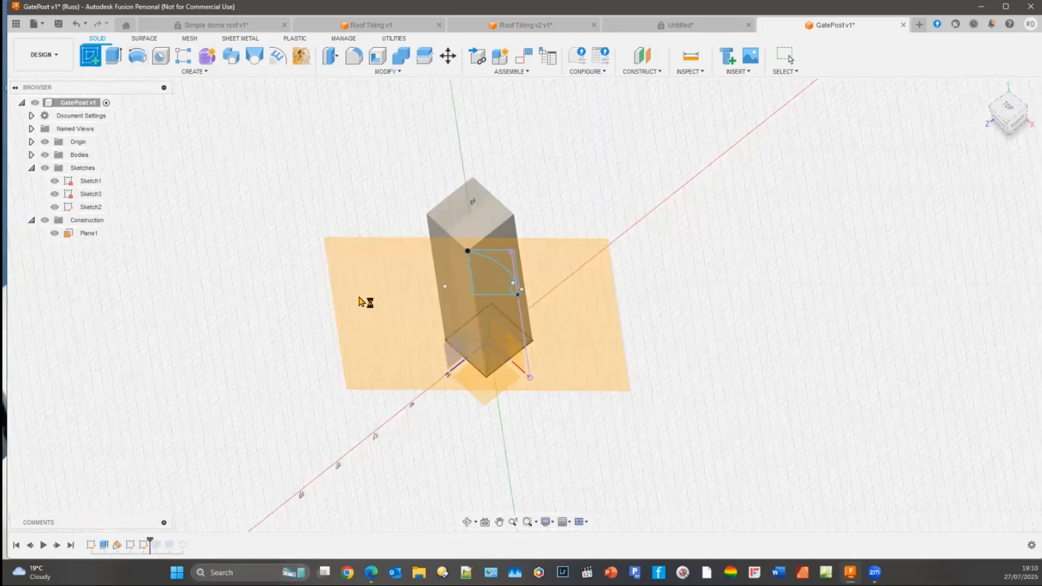
click(359, 301)
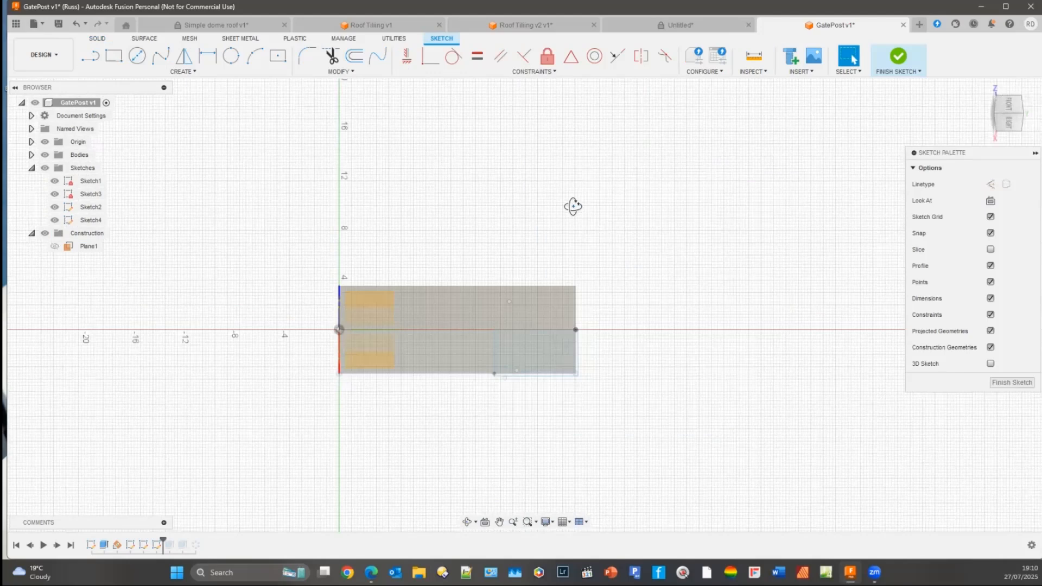
mouse_move(619, 230)
shift+middle_down()
mouse_move(630, 237)
mouse_move(498, 146)
shift+middle_up()
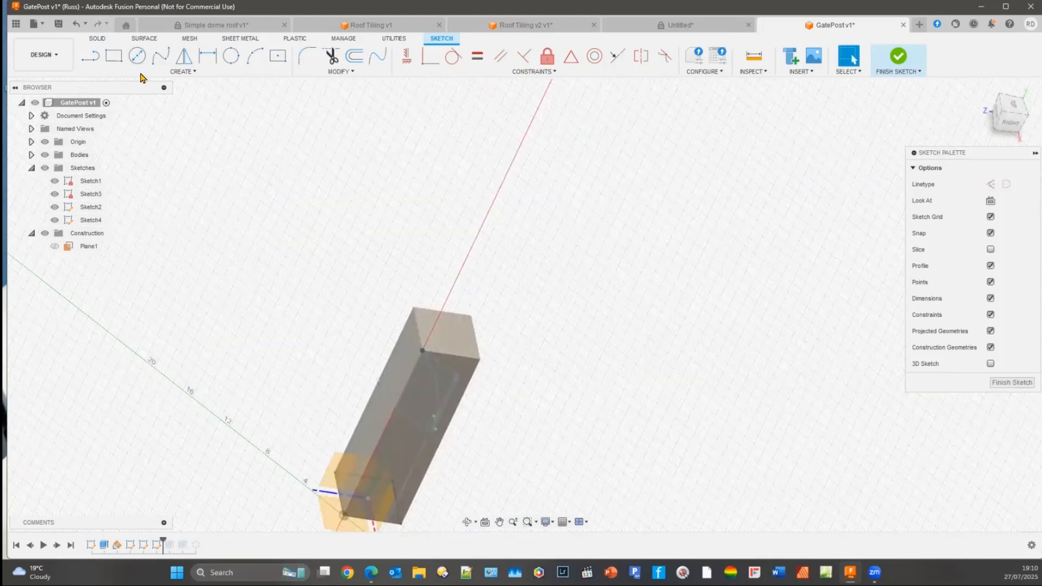
click(167, 74)
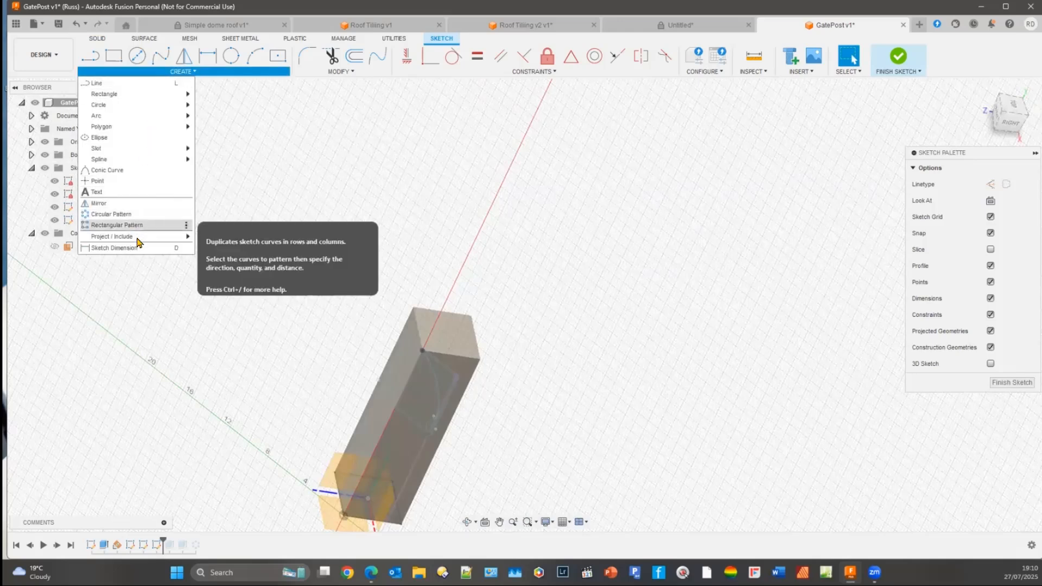
mouse_move(137, 240)
click(215, 237)
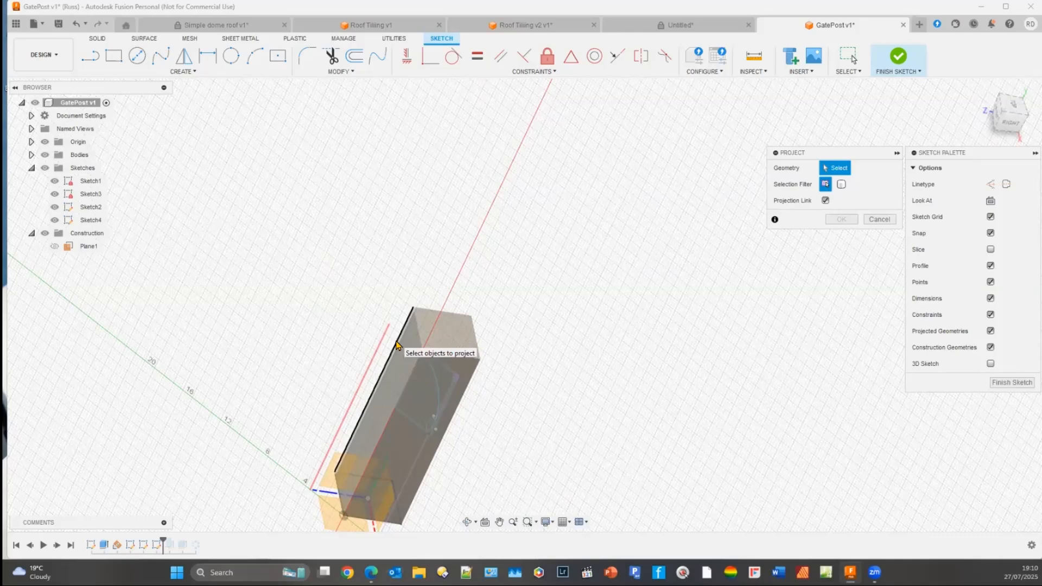
shift+middle_drag(396, 342, 349, 414)
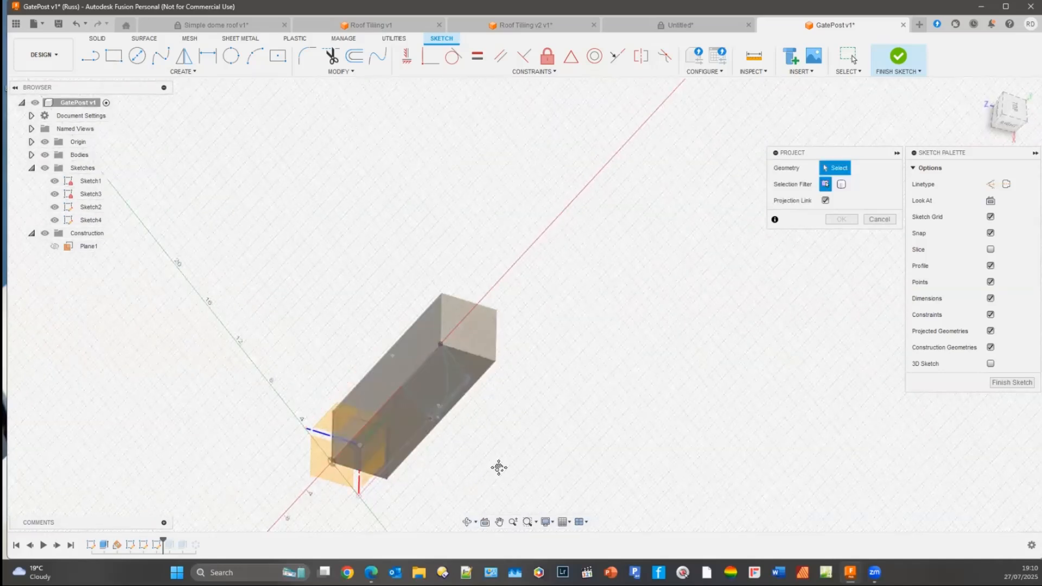
middle_drag(498, 468, 521, 443)
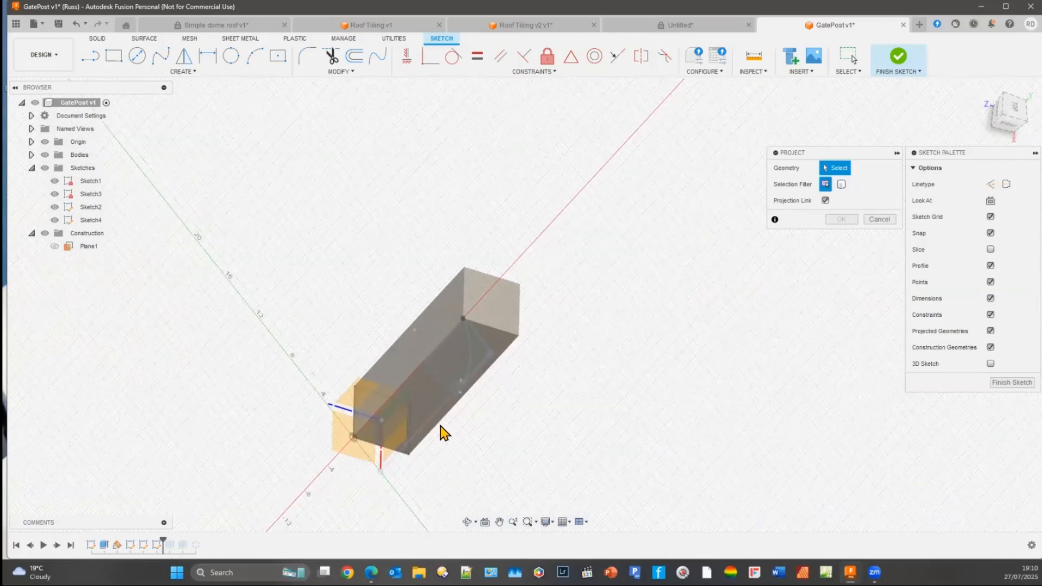
shift+middle_drag(445, 433, 492, 406)
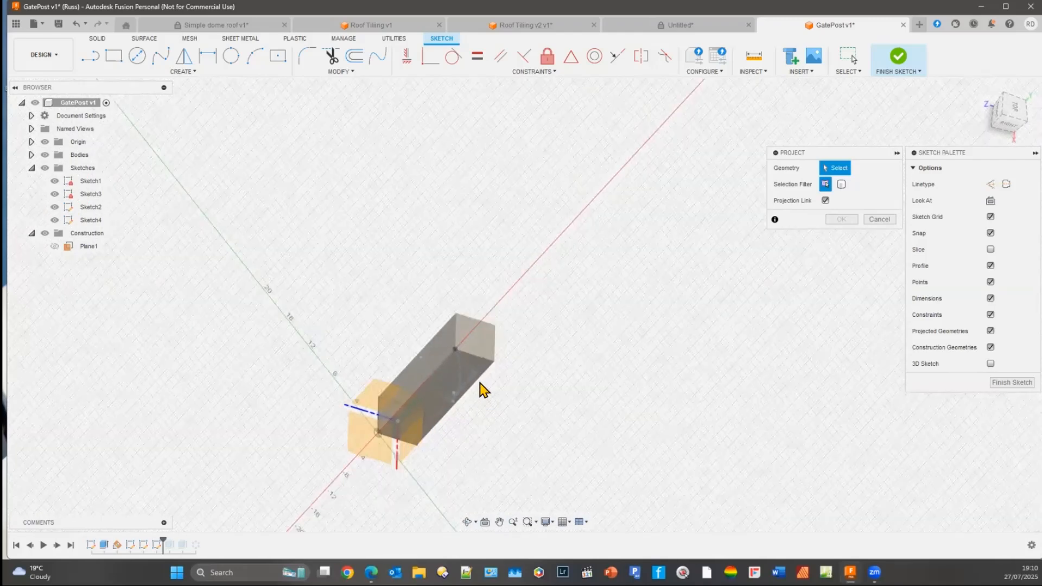
scroll(484, 390, up, 3)
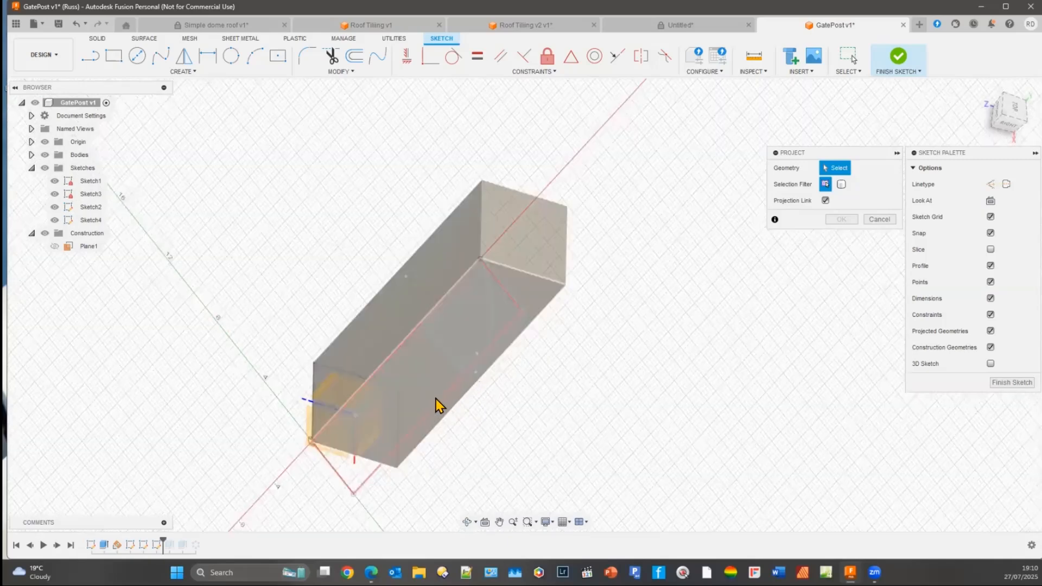
scroll(436, 399, up, 2)
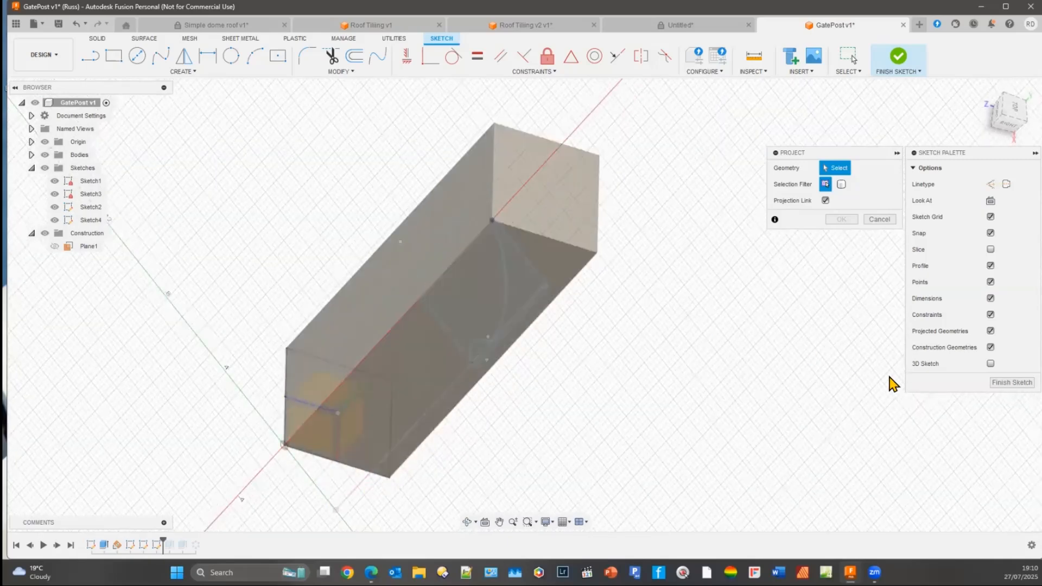
click(879, 222)
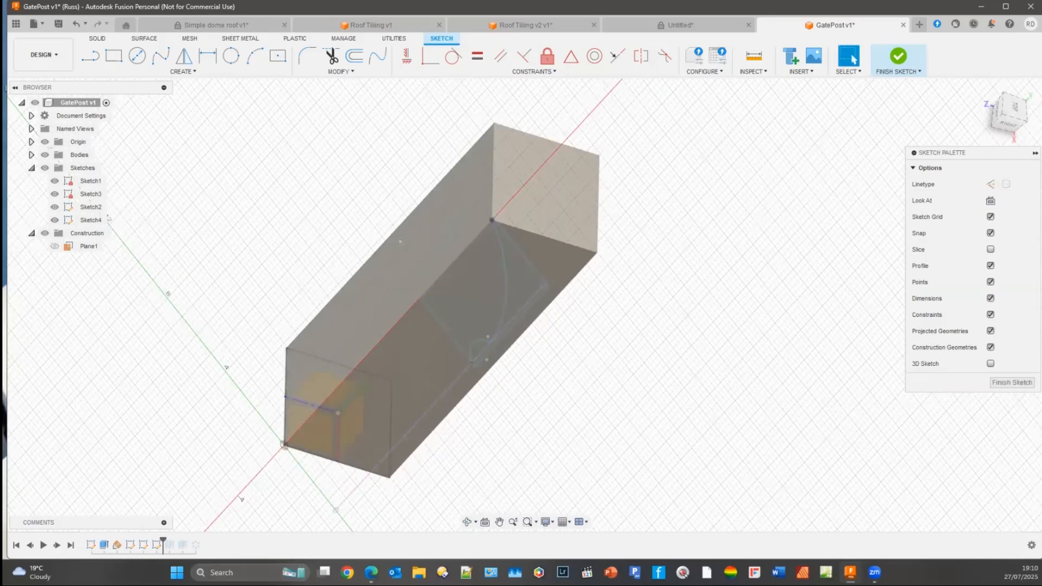
Hide the bodies and inspect the corner profile on the angled plane.
shift+middle_drag(770, 409, 792, 354)
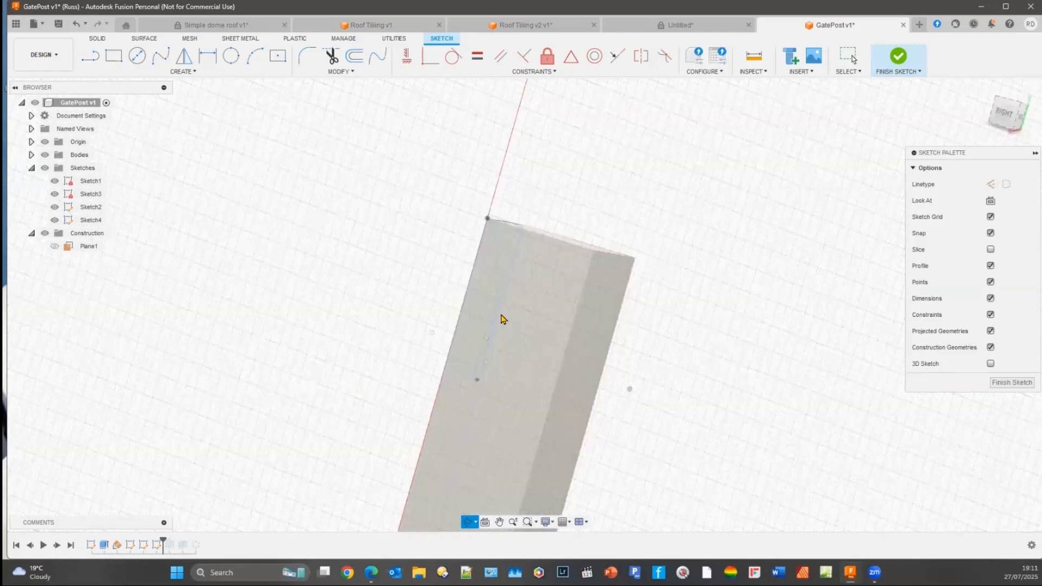
shift+middle_drag(502, 319, 593, 344)
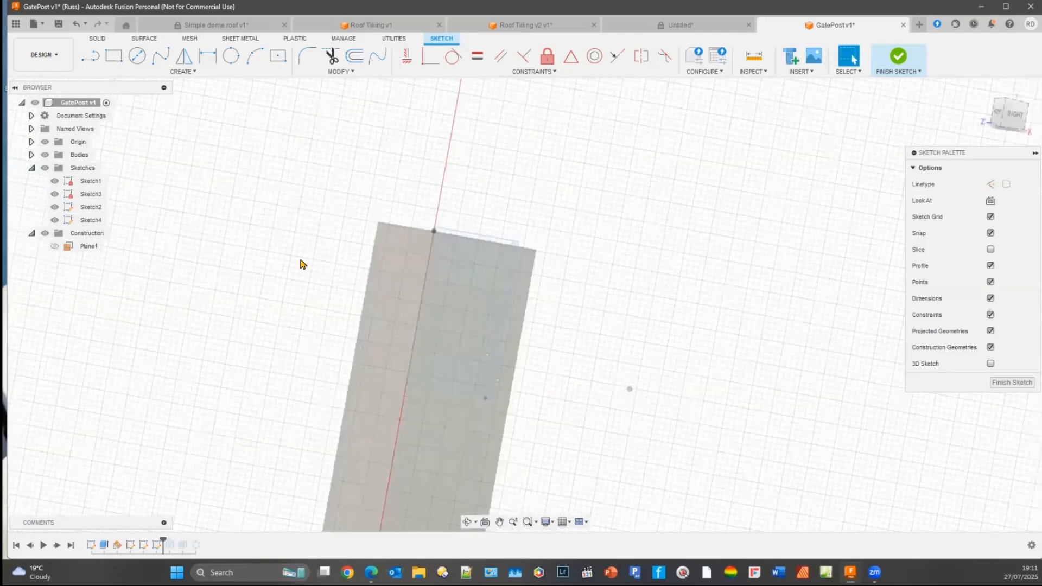
shift+middle_drag(302, 264, 227, 297)
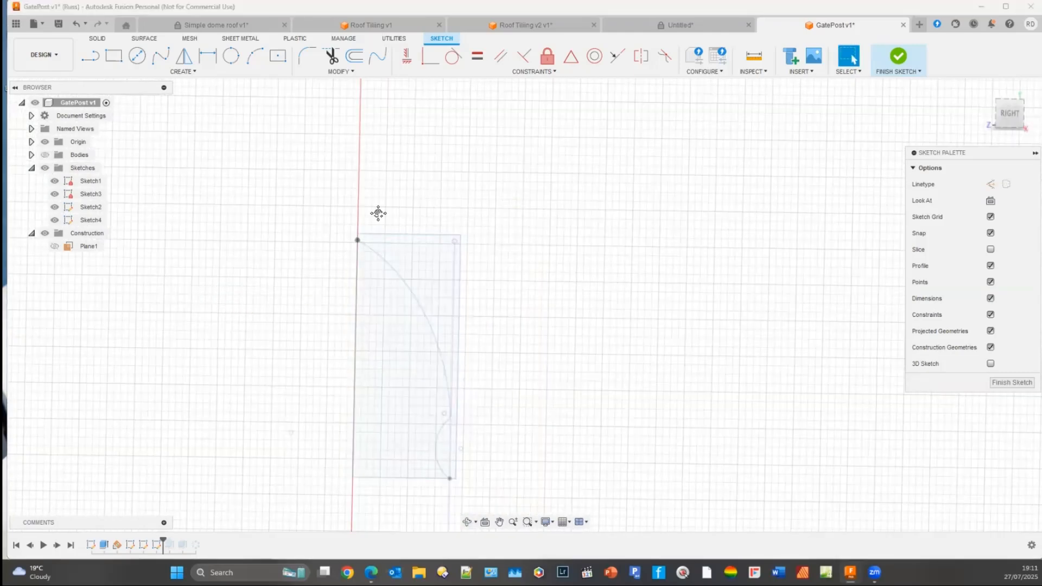
mouse_move(400, 213)
shift+middle_down()
mouse_move(407, 203)
mouse_move(448, 235)
shift+middle_up()
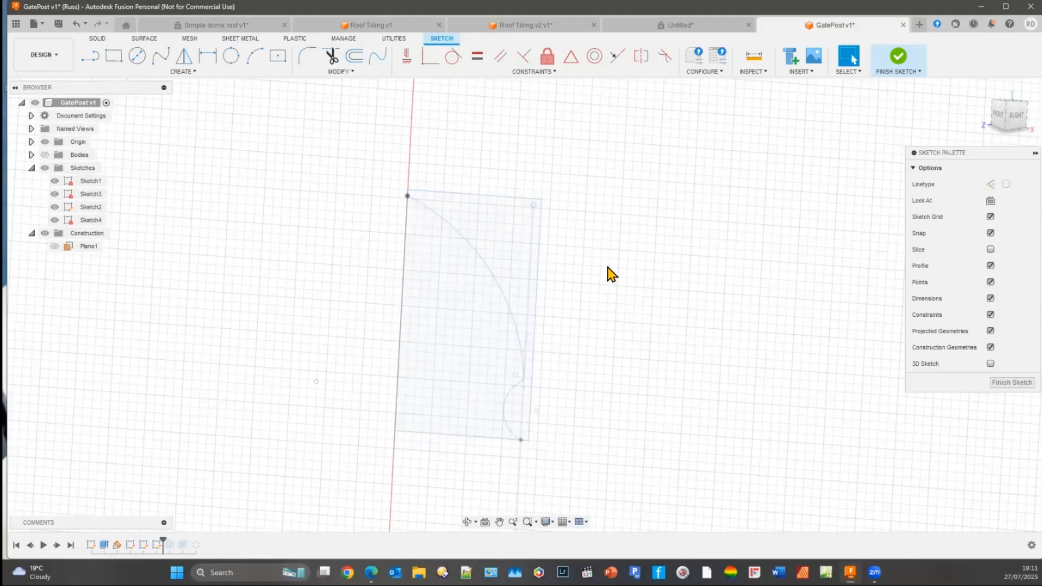
mouse_move(609, 272)
shift+middle_down()
mouse_move(594, 336)
mouse_move(584, 314)
mouse_move(581, 328)
mouse_move(585, 319)
mouse_move(643, 349)
shift+middle_up()
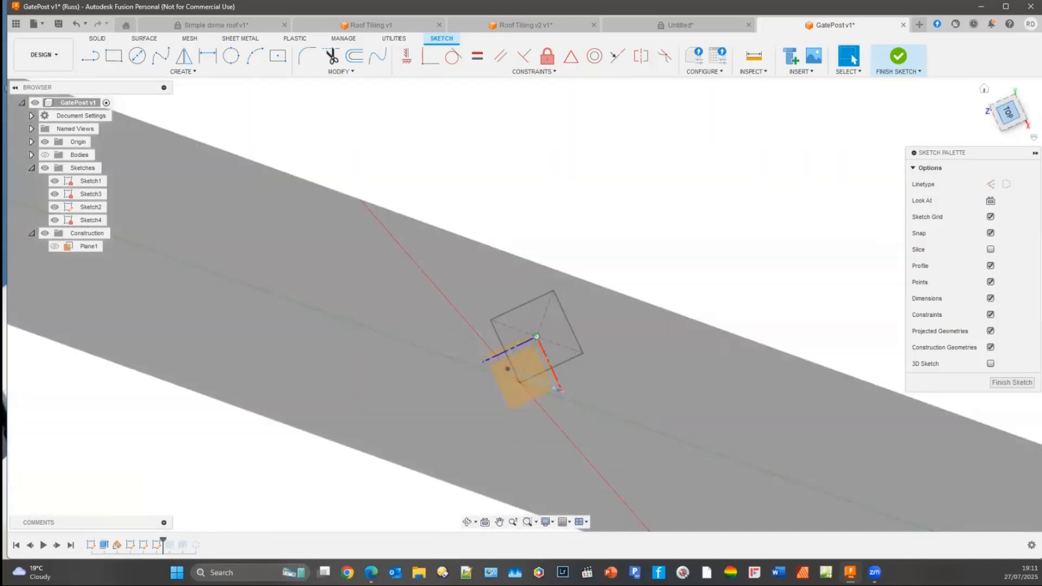
Show the bodies again, check from above how the sketch plane meets the post's corner, and finish the sketch.
click(1008, 113)
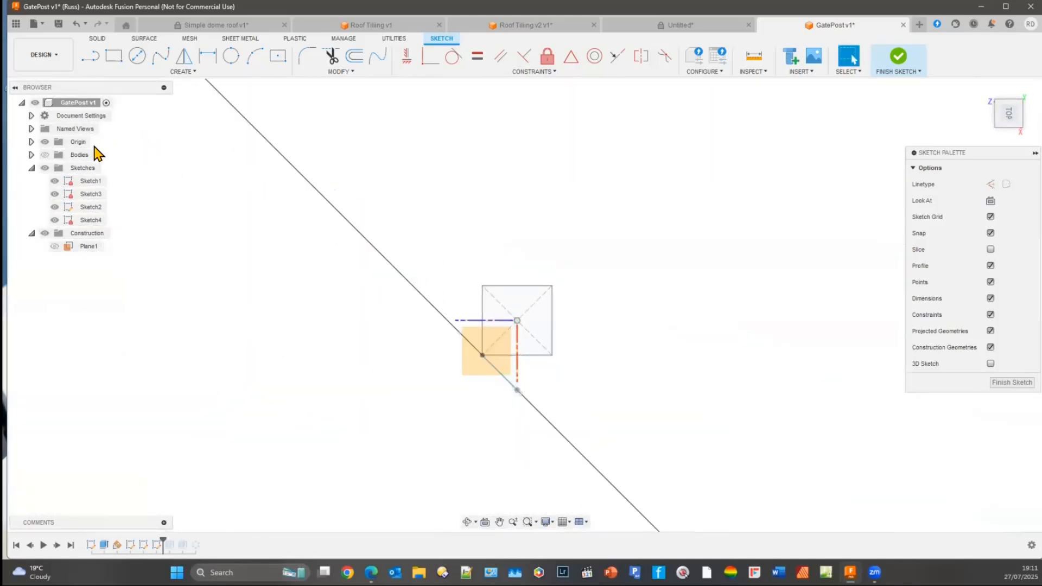
click(44, 154)
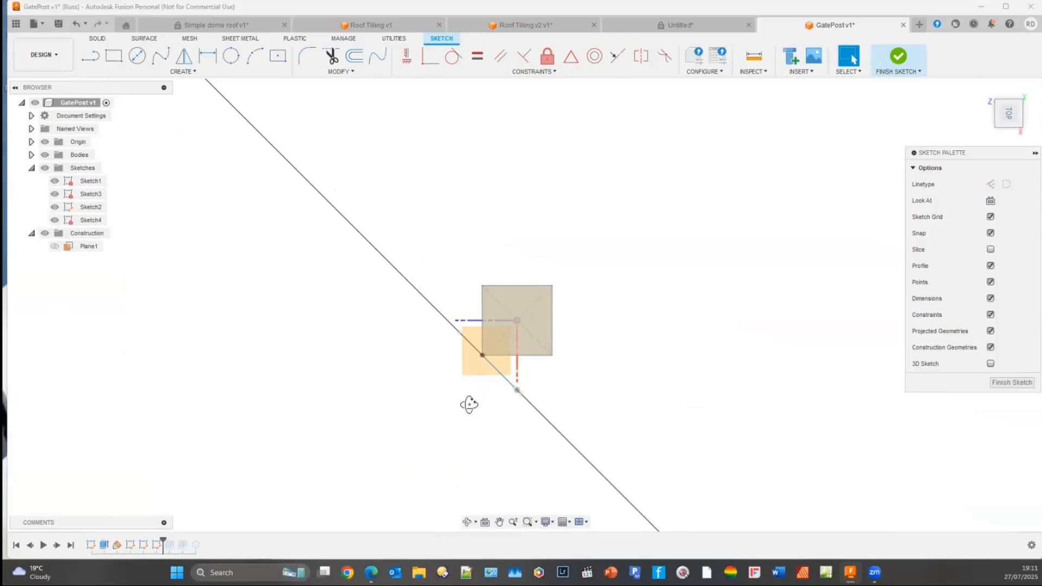
mouse_move(467, 404)
shift+middle_down()
mouse_move(484, 383)
mouse_move(610, 391)
mouse_move(465, 395)
mouse_move(463, 418)
shift+middle_up()
click(1008, 112)
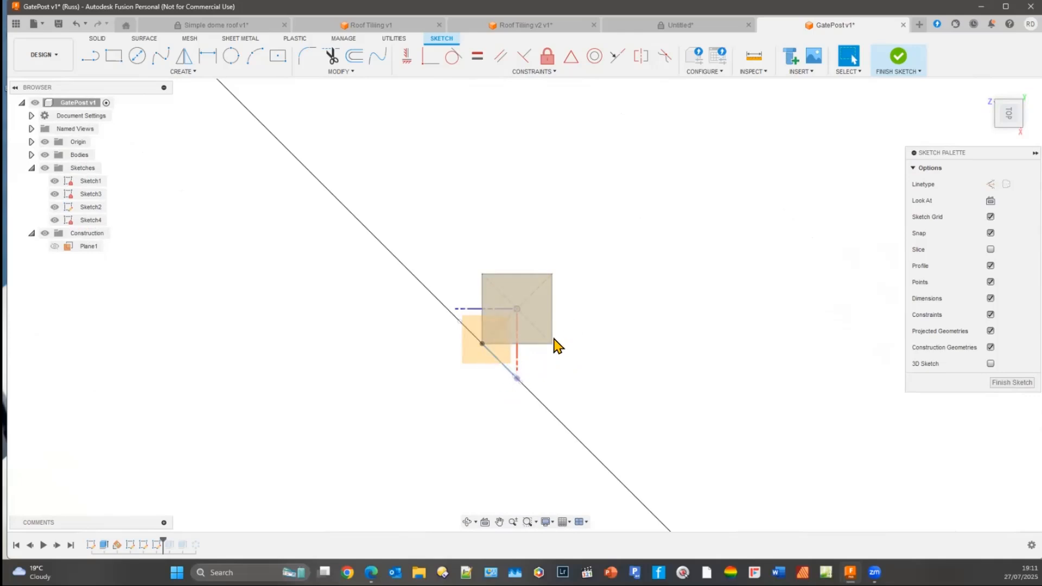
click(506, 374)
click(1012, 383)
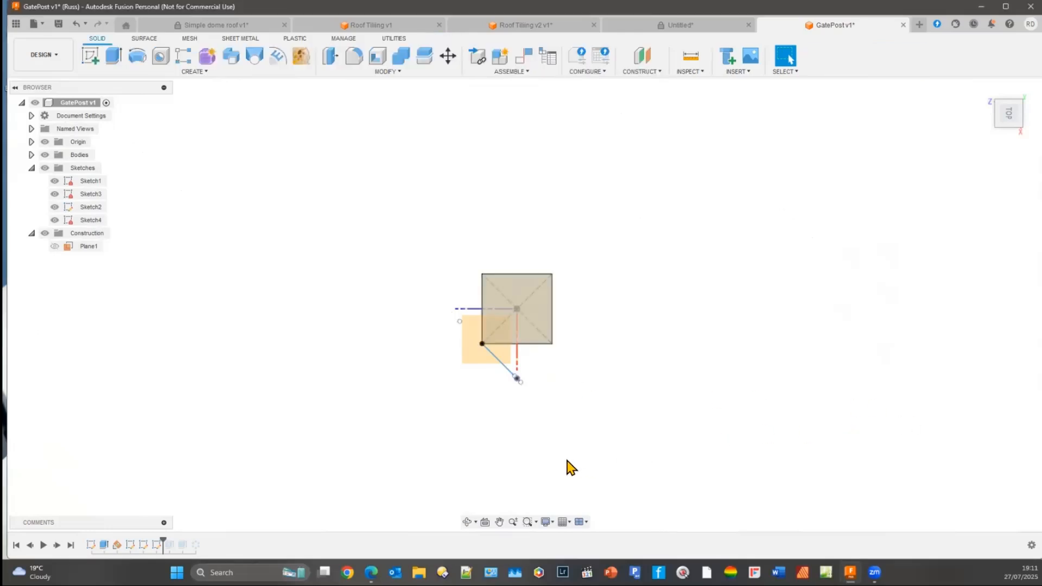
Examine the Sketch2 profile's closed region, its curved edge and its endpoint at the post's top corner.
mouse_move(565, 465)
shift+middle_down()
mouse_move(576, 418)
mouse_move(504, 430)
shift+middle_up()
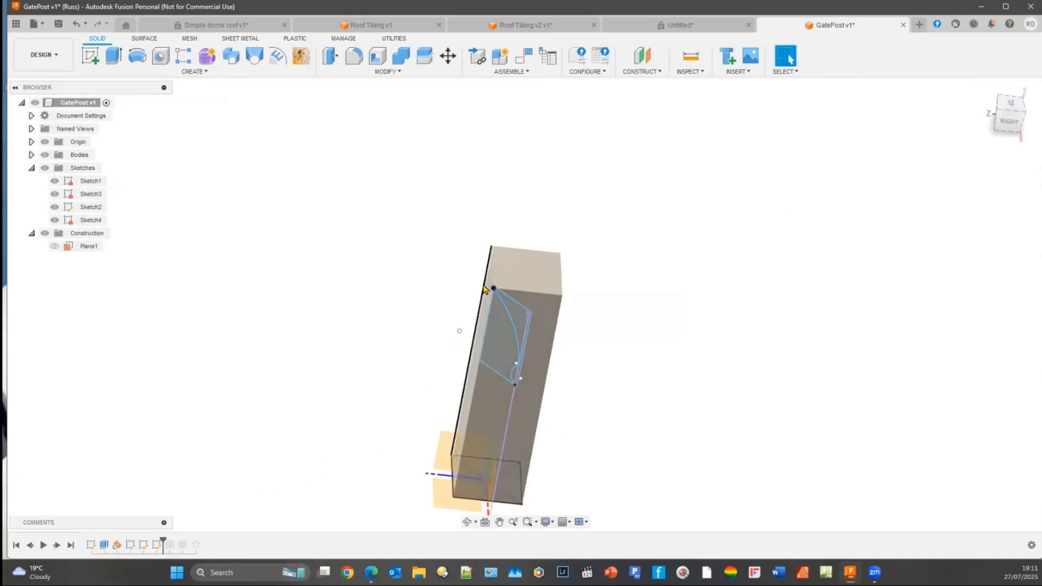
click(510, 370)
scroll(512, 370, down, 2)
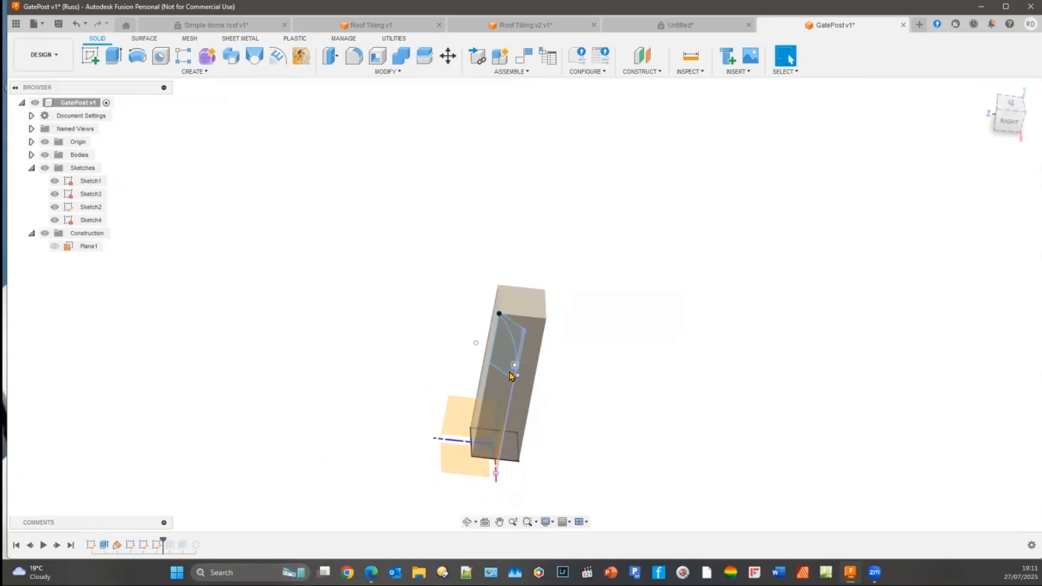
scroll(496, 376, up, 5)
scroll(497, 376, up, 3)
scroll(495, 374, down, 2)
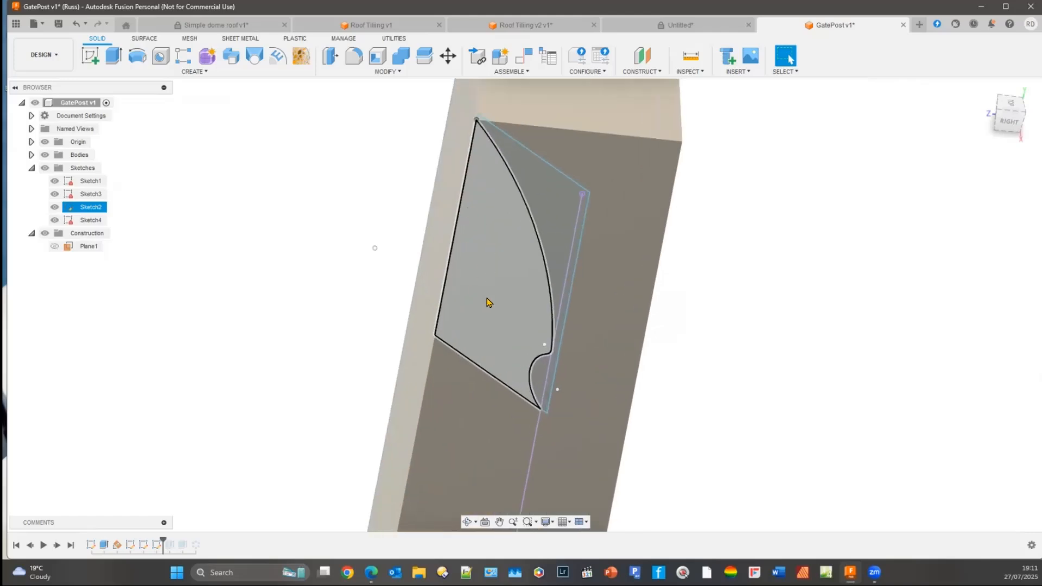
click(477, 120)
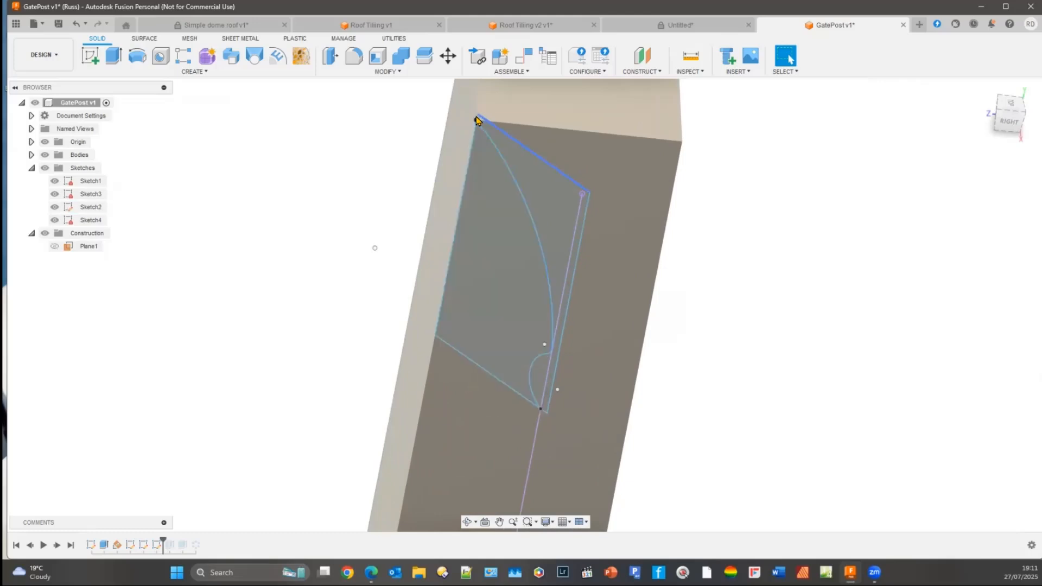
scroll(476, 125, up, 1)
scroll(476, 124, up, 1)
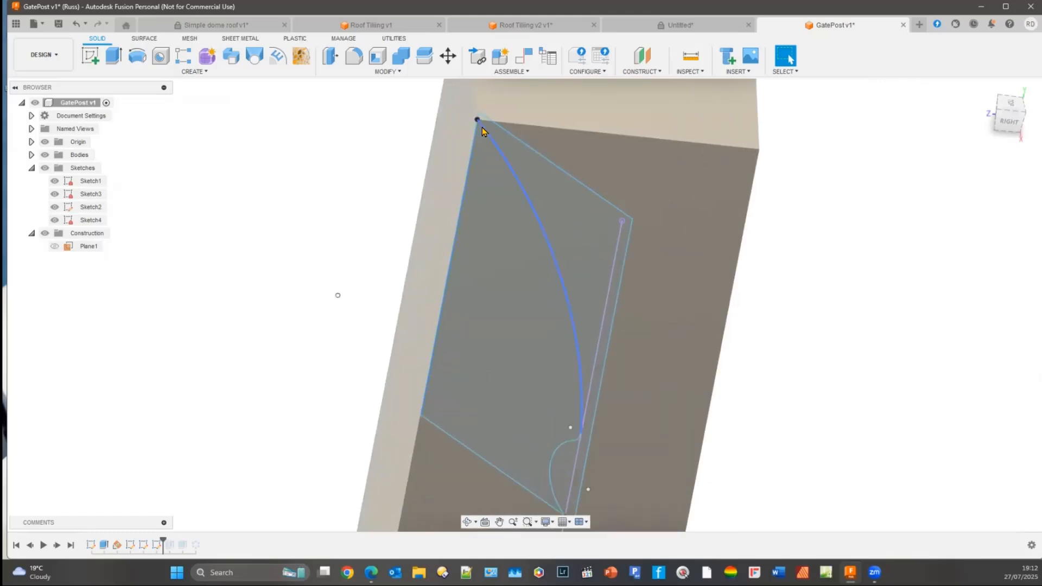
Inspect the curved edge and closed region of the Sketch2 corner profile against the uncut post.
click(577, 379)
click(584, 362)
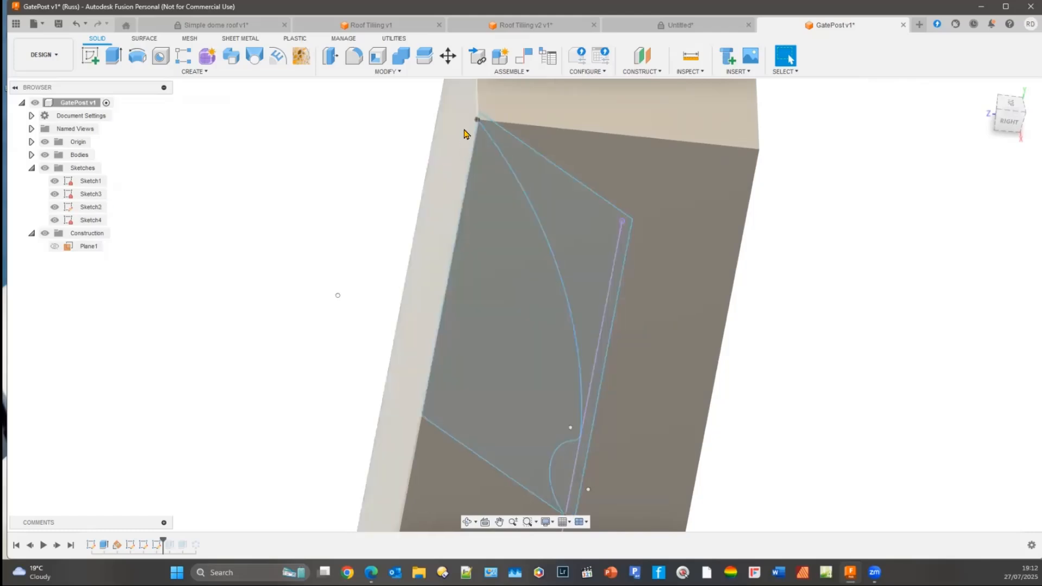
middle_drag(821, 272, 816, 248)
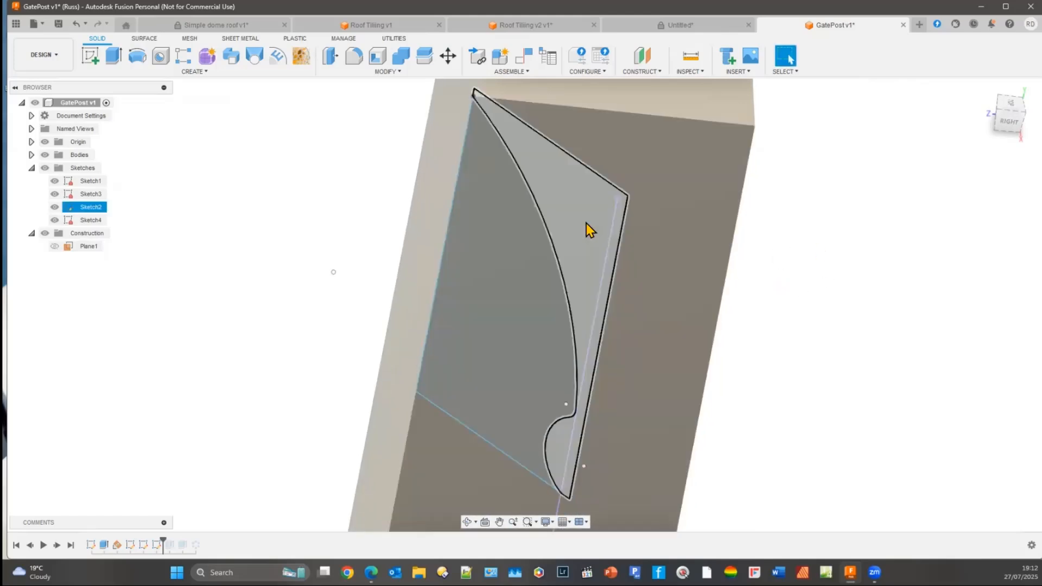
click(279, 494)
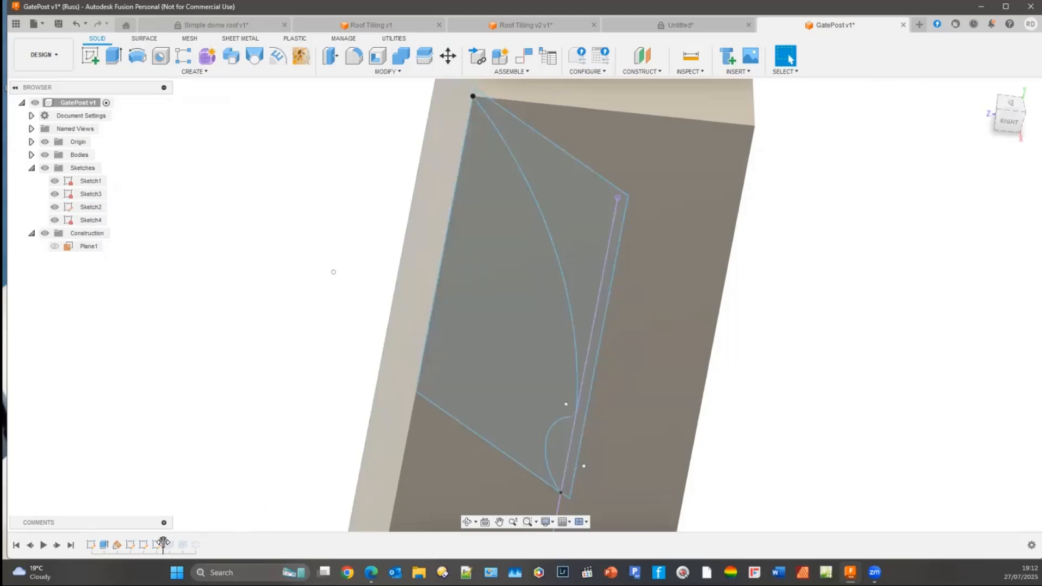
Roll the model history forward past the first corner cut and inspect the cut shape beside the profile.
drag(163, 542, 176, 543)
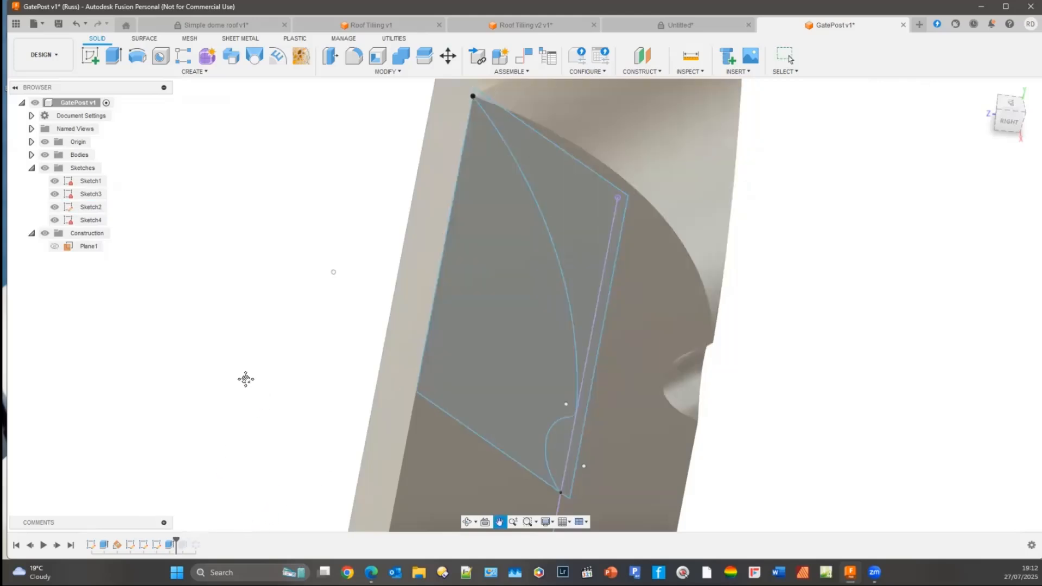
middle_drag(246, 379, 211, 338)
scroll(226, 355, up, 2)
scroll(226, 355, down, 4)
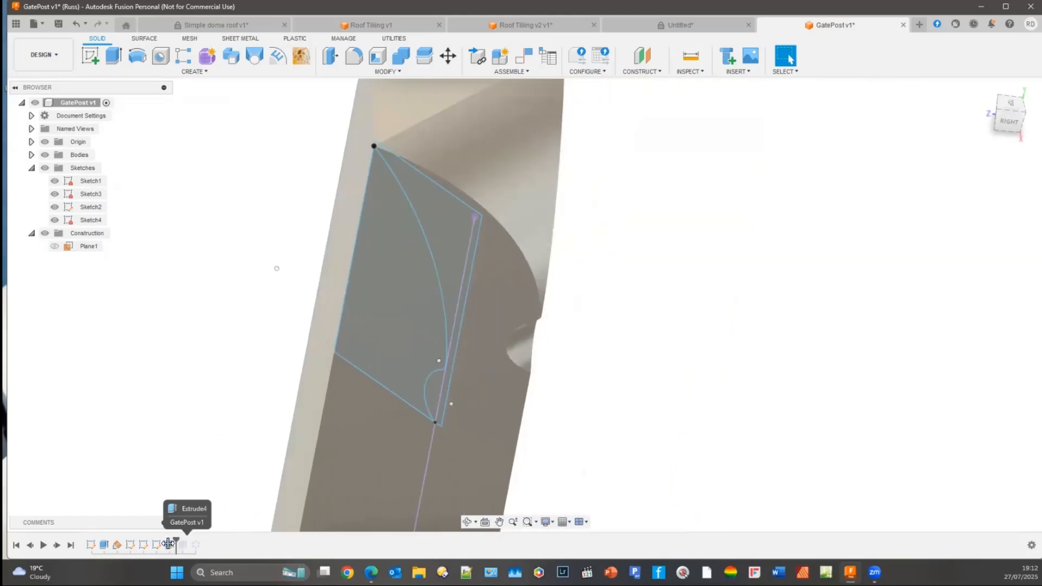
Roll the history back before the corner cut and try extruding the Sketch2 profile as a cut of -6.492 mm through the post.
drag(162, 541, 163, 541)
click(454, 236)
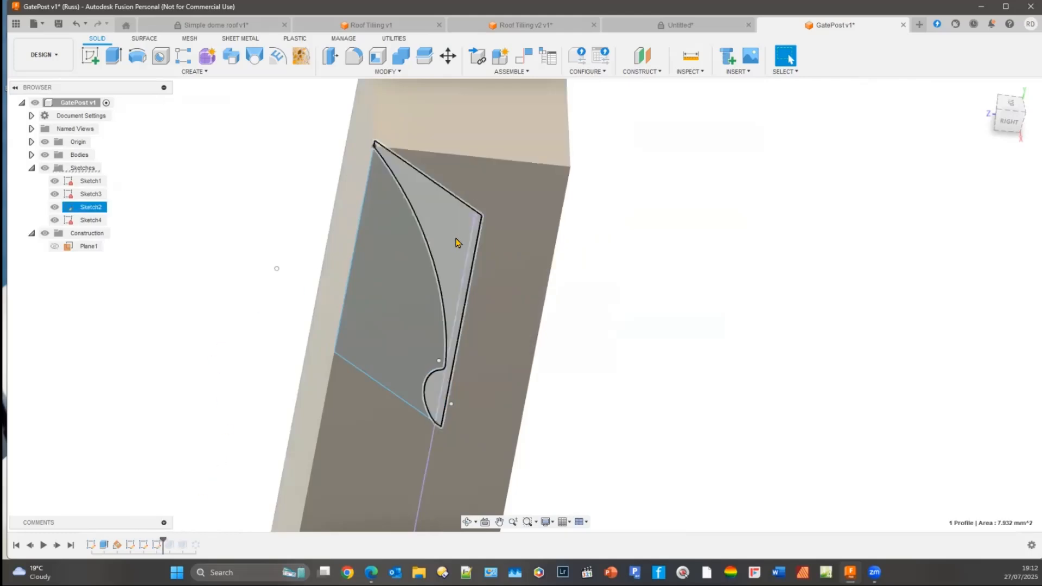
click(113, 55)
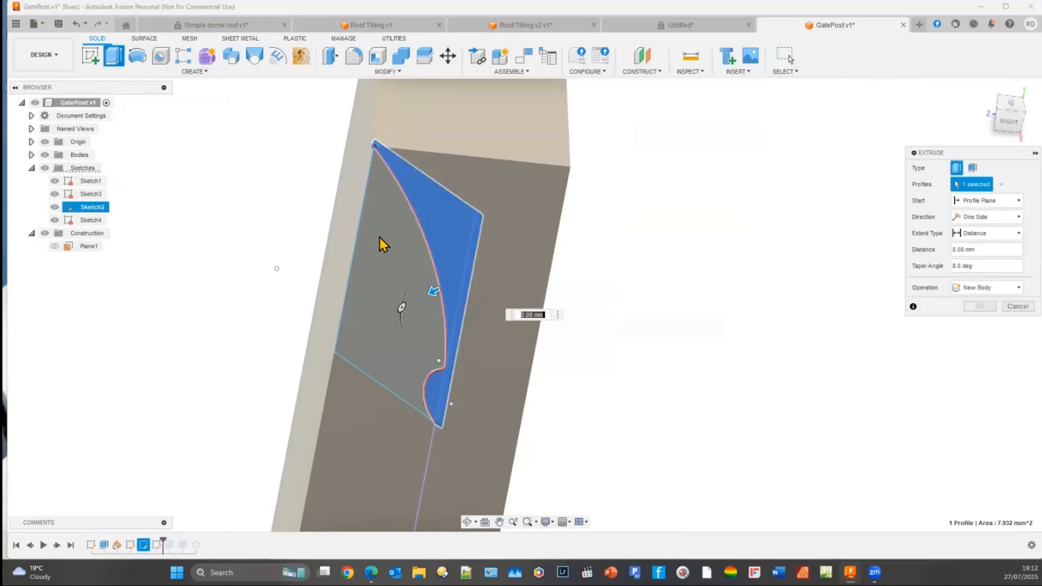
drag(433, 291, 617, 216)
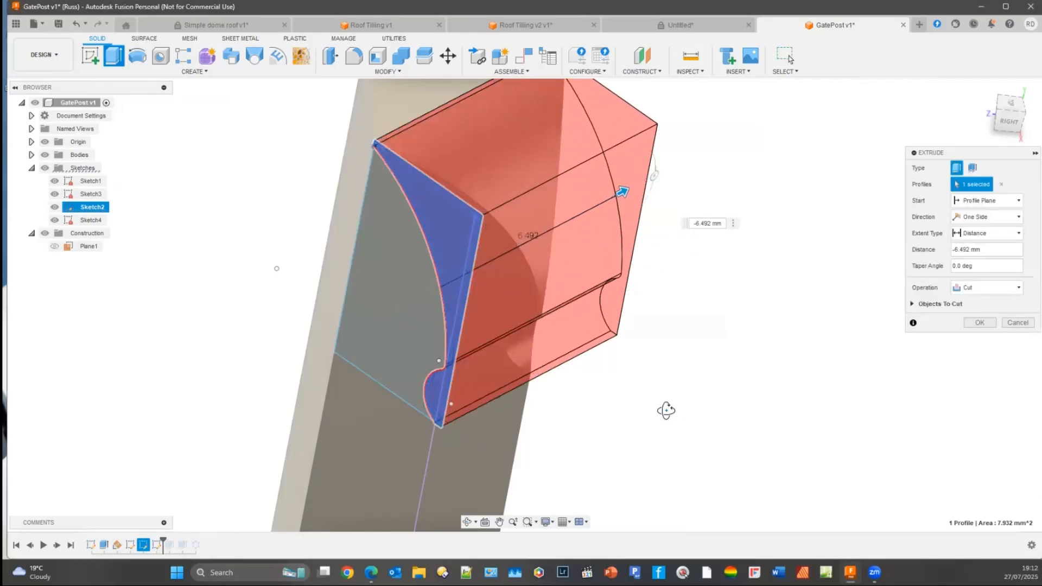
shift+middle_drag(668, 412, 928, 349)
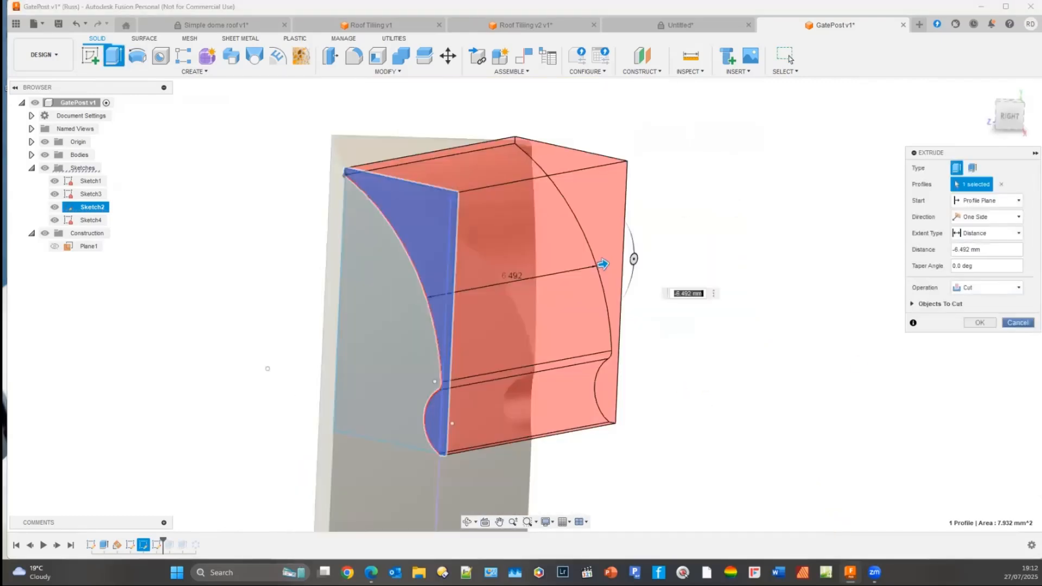
click(1017, 323)
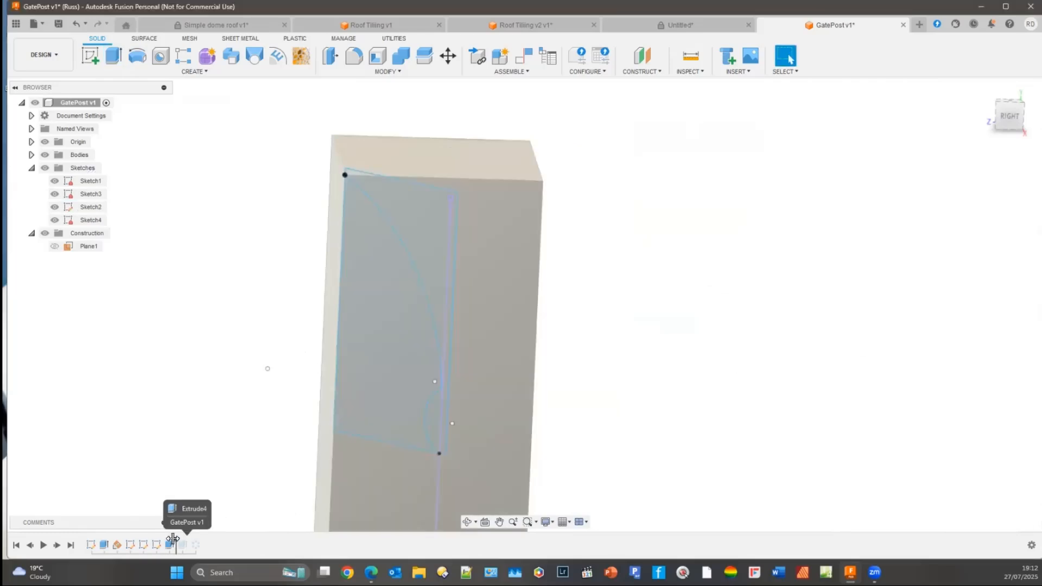
Roll the model history forward past both corner cut extrusions and hide all the sketches.
drag(164, 541, 176, 541)
shift+middle_drag(255, 418, 230, 433)
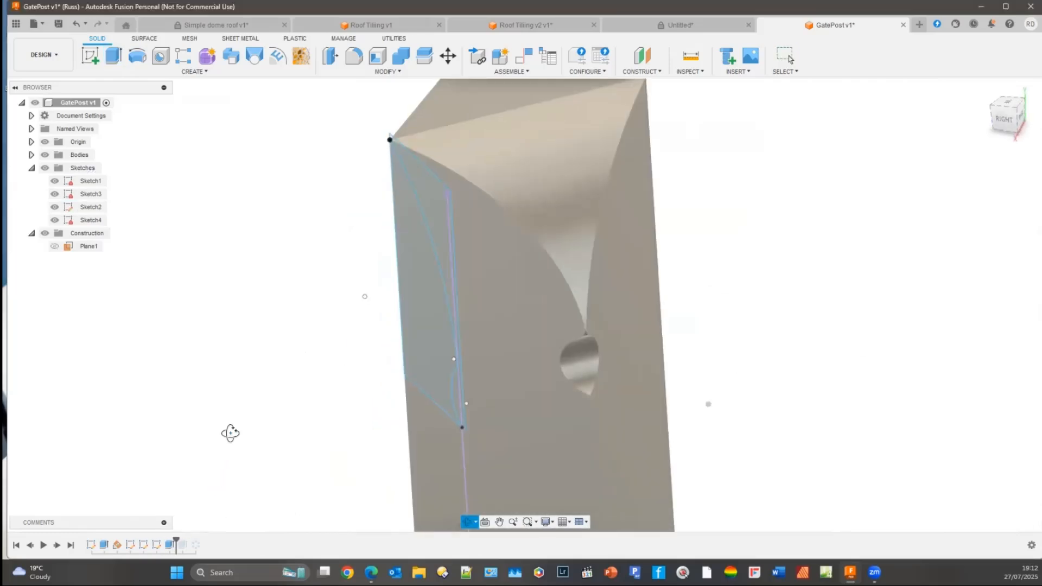
click(46, 168)
shift+middle_drag(184, 333, 197, 338)
scroll(196, 338, down, 5)
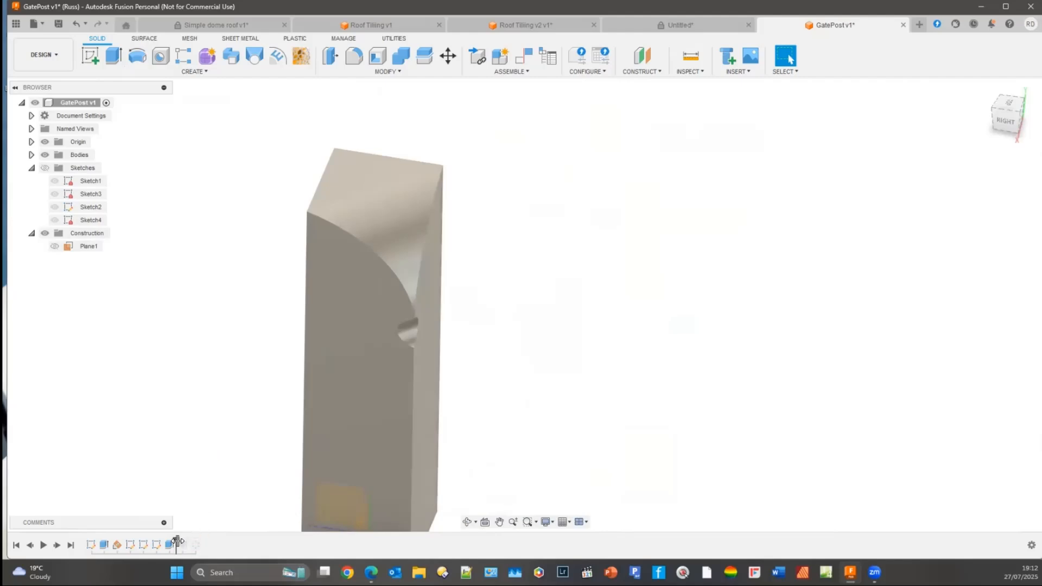
drag(175, 541, 183, 540)
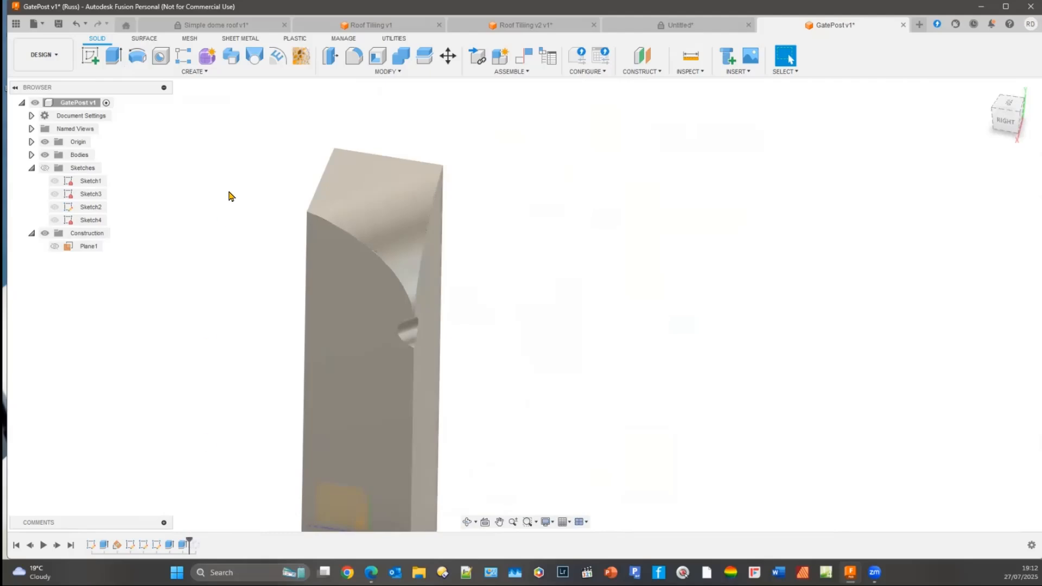
Create a full circular pattern of the cut post body around its long inner edge, with a quantity of 4.
click(193, 71)
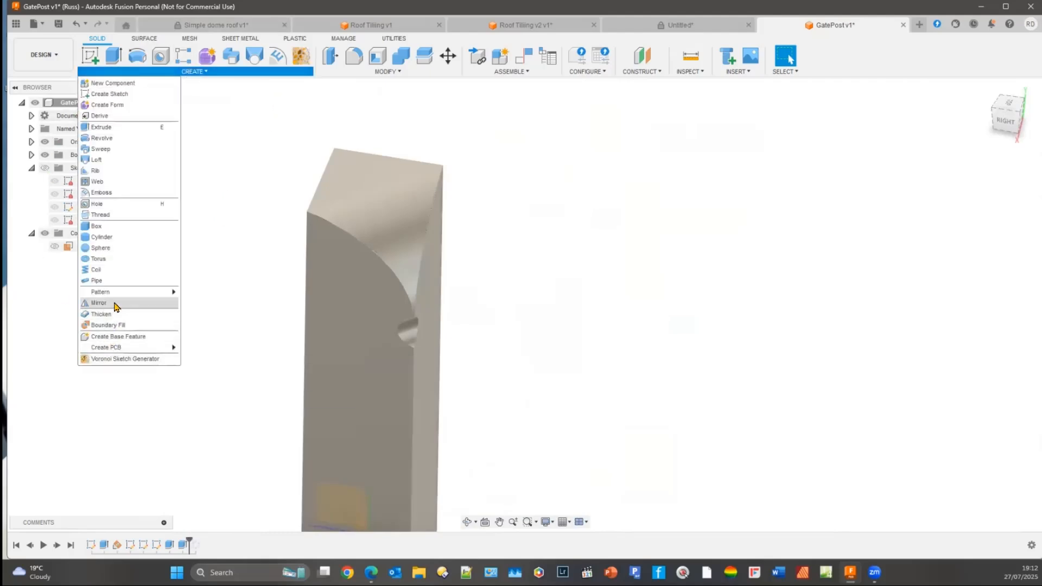
mouse_move(177, 290)
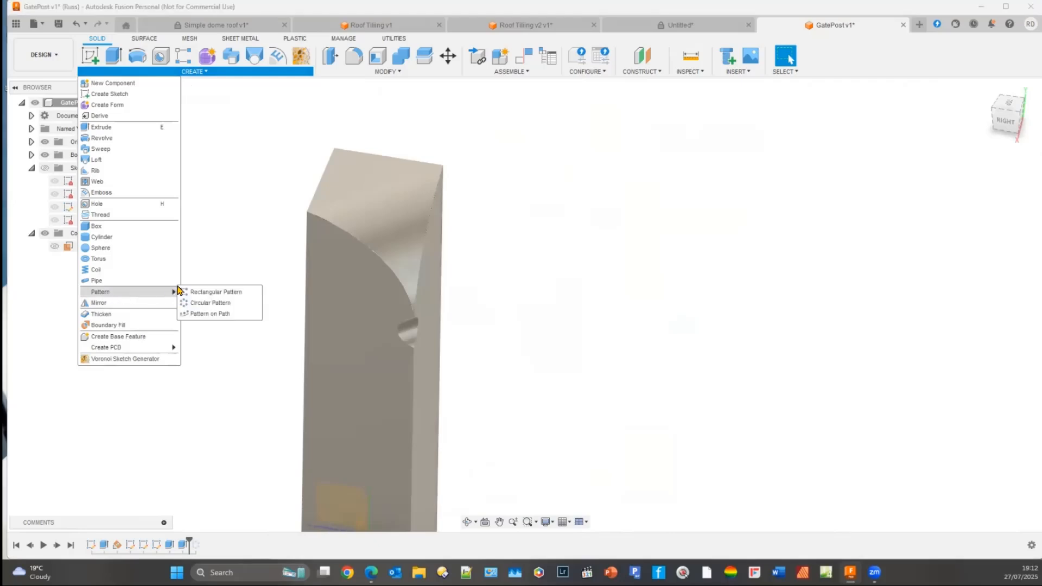
click(216, 303)
drag(981, 156, 879, 137)
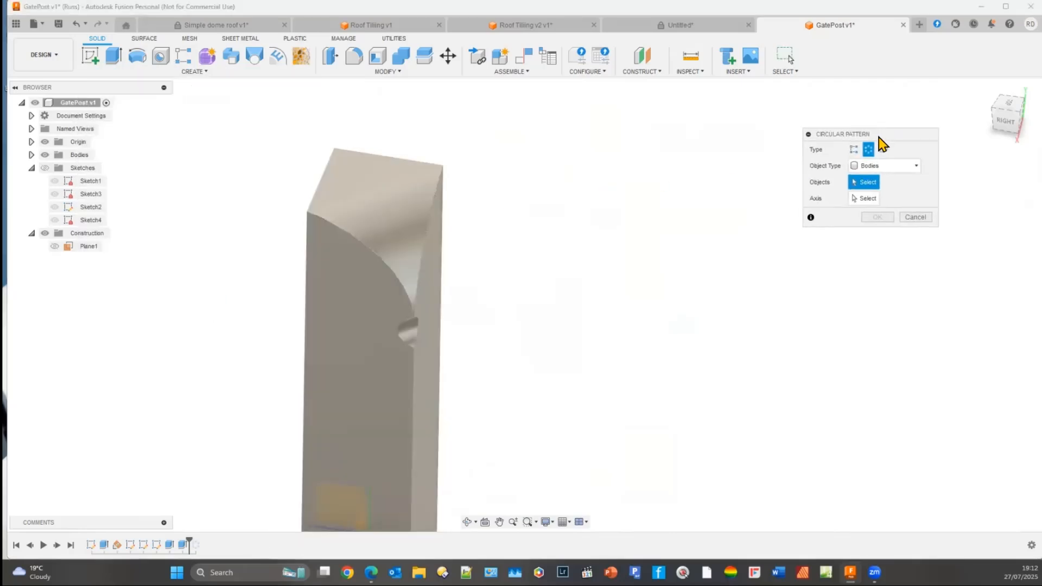
click(375, 221)
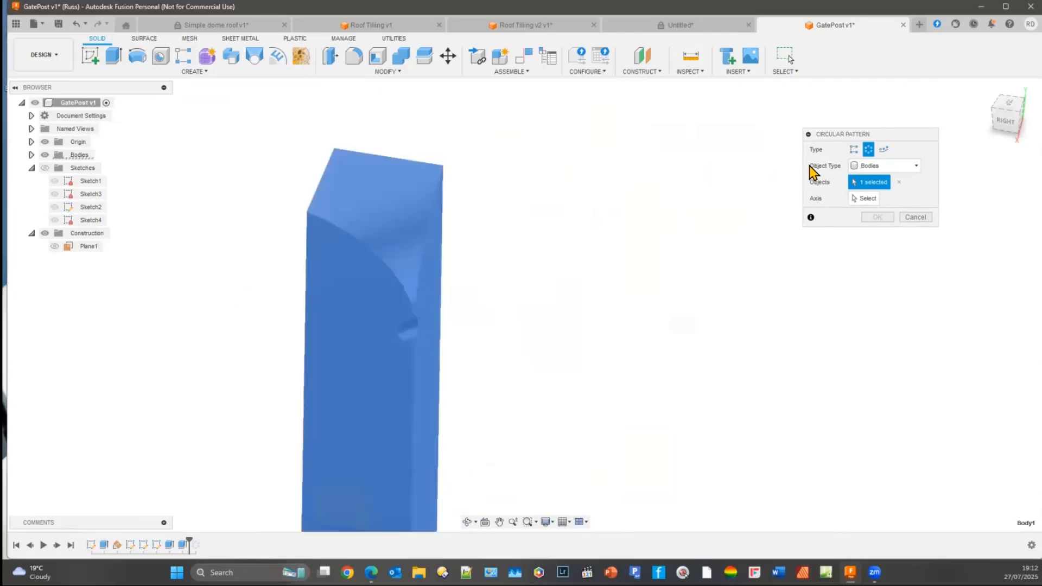
click(865, 199)
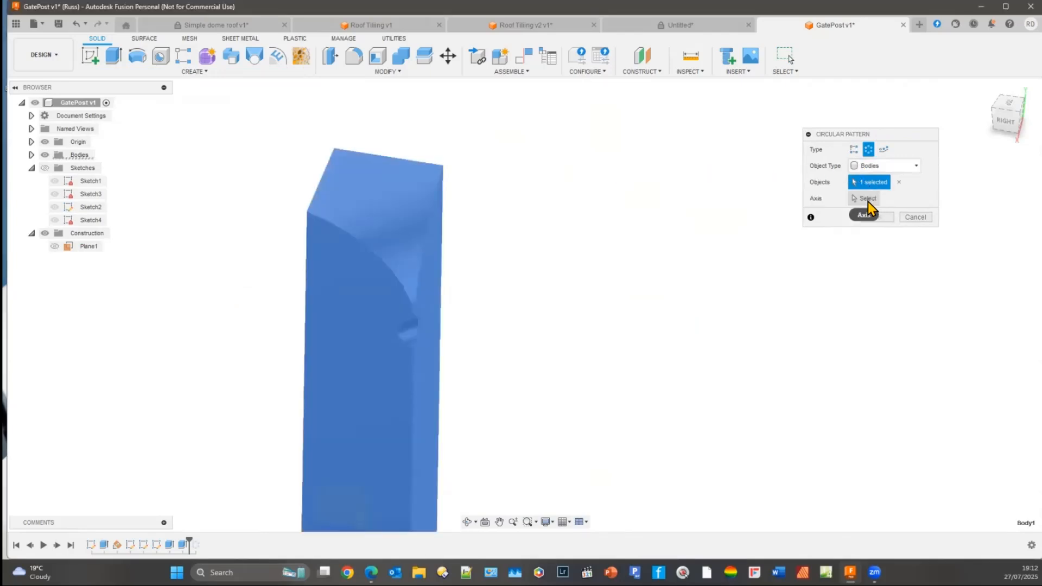
shift+middle_drag(617, 354, 320, 301)
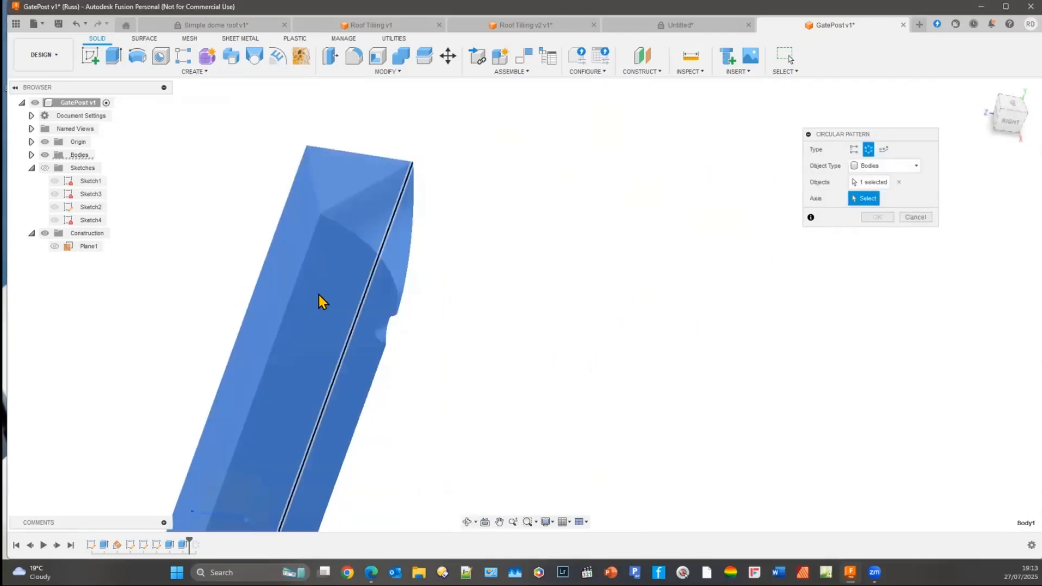
click(272, 249)
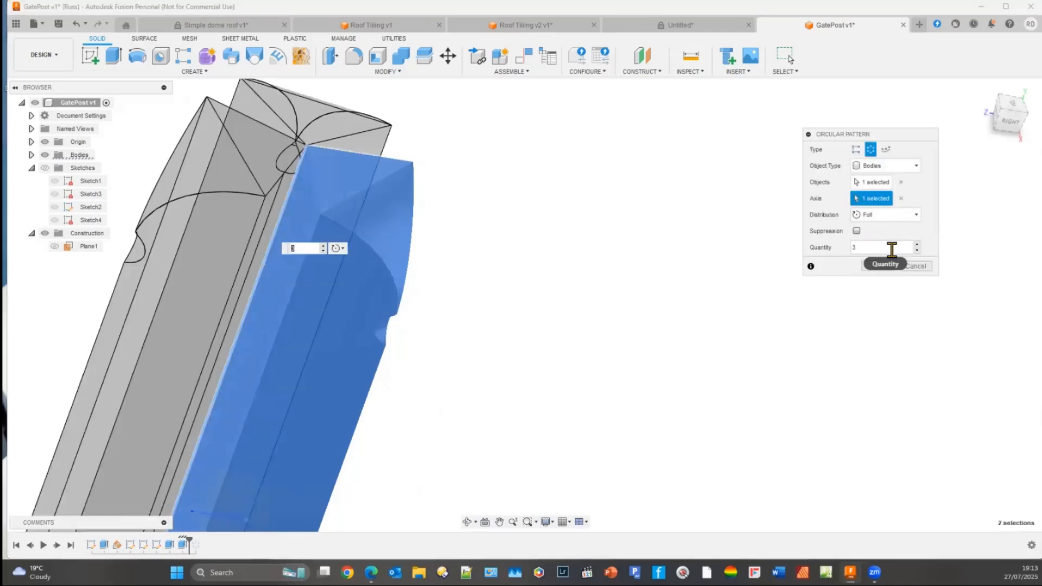
click(916, 245)
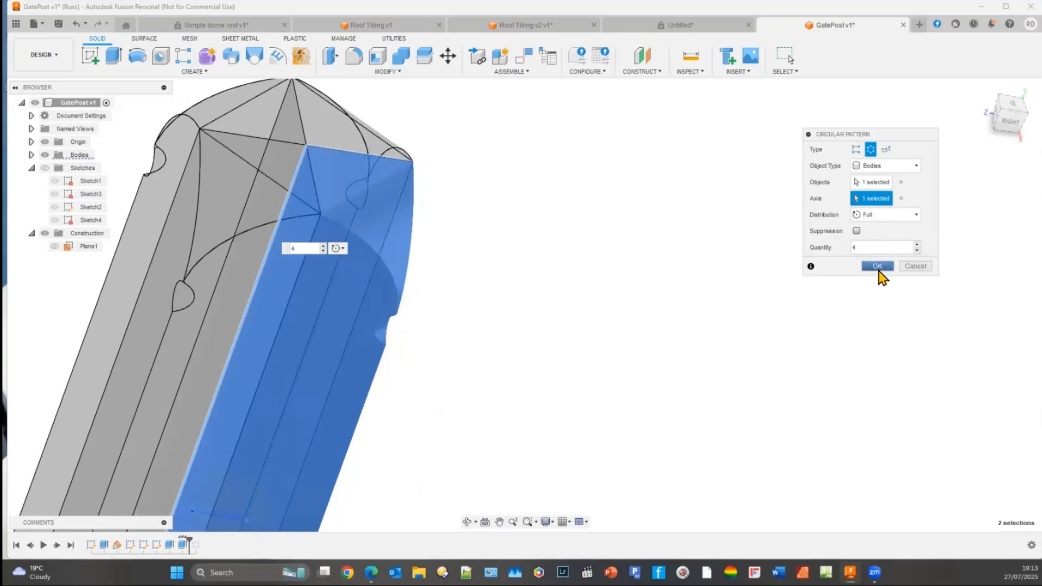
click(887, 266)
middle_drag(561, 348, 737, 399)
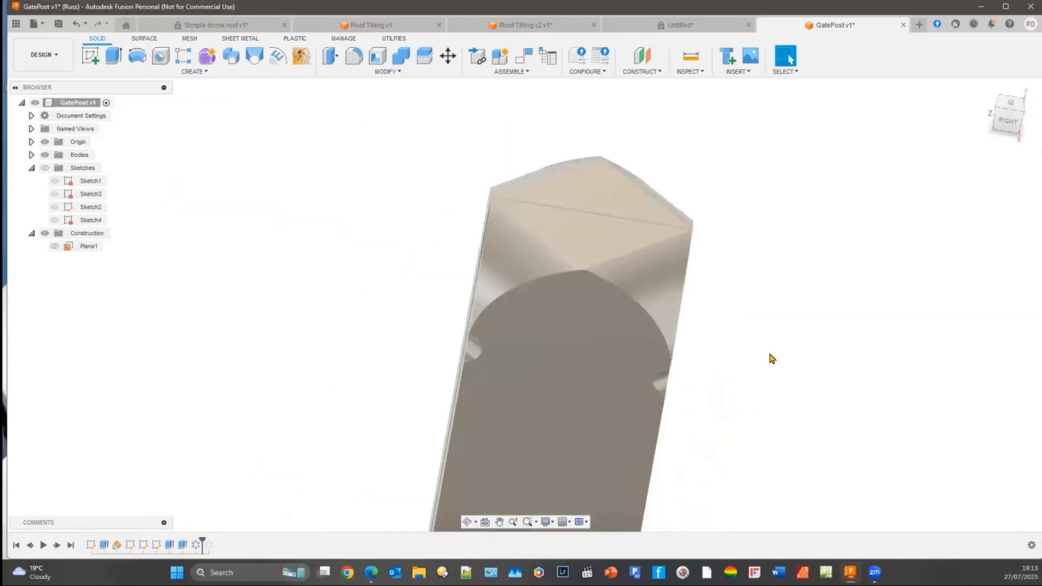